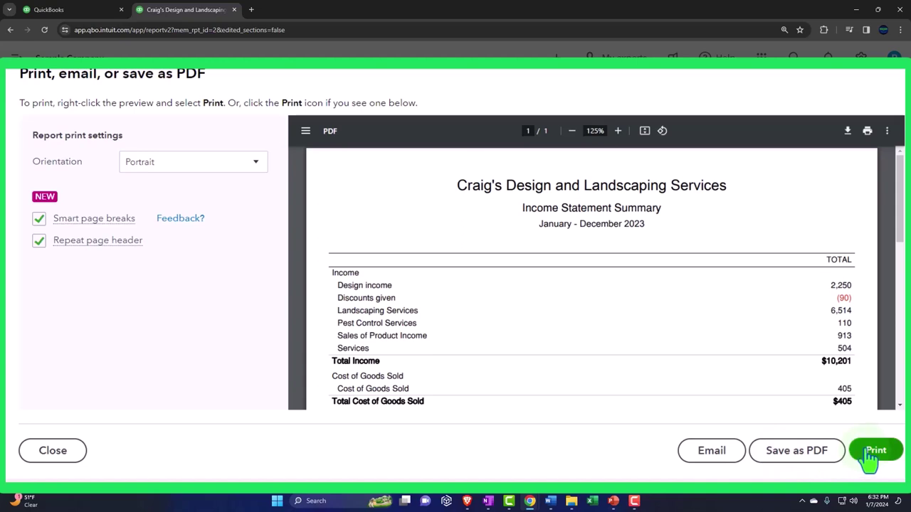
Dismiss the print preview to return to the 2023 Income Statement Summary showing $10,201 total income
{"action": "left_click", "coordinate": [841, 100]}
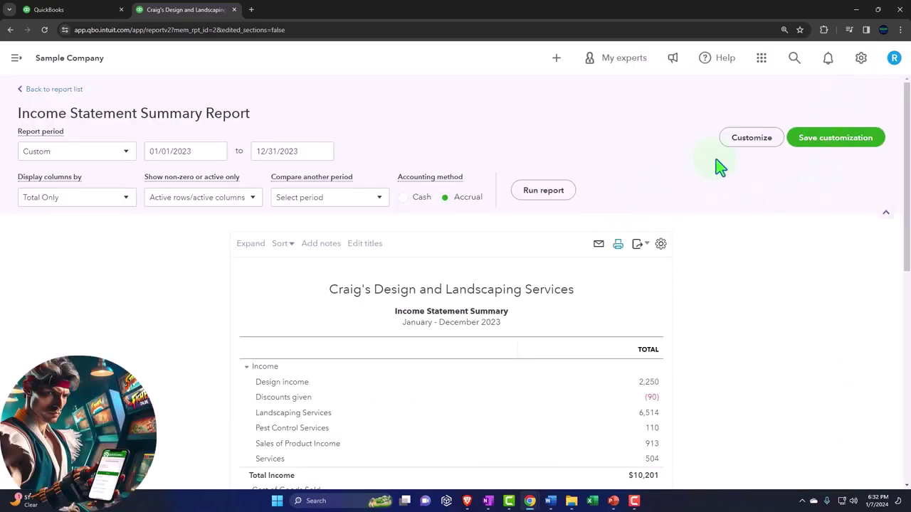
Export the Income Statement Summary to PDF, saving IncomeStatementSummary.pdf
{"action": "left_click", "coordinate": [640, 248]}
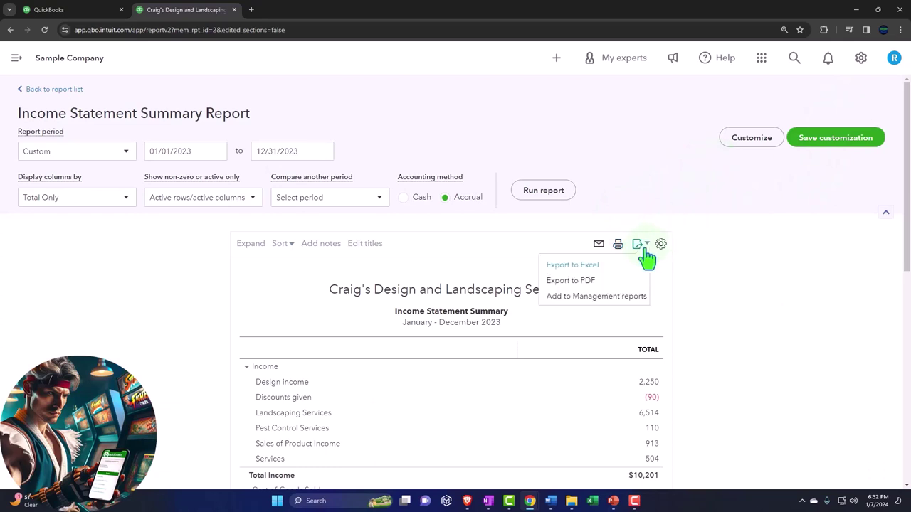
{"action": "left_click", "coordinate": [612, 282]}
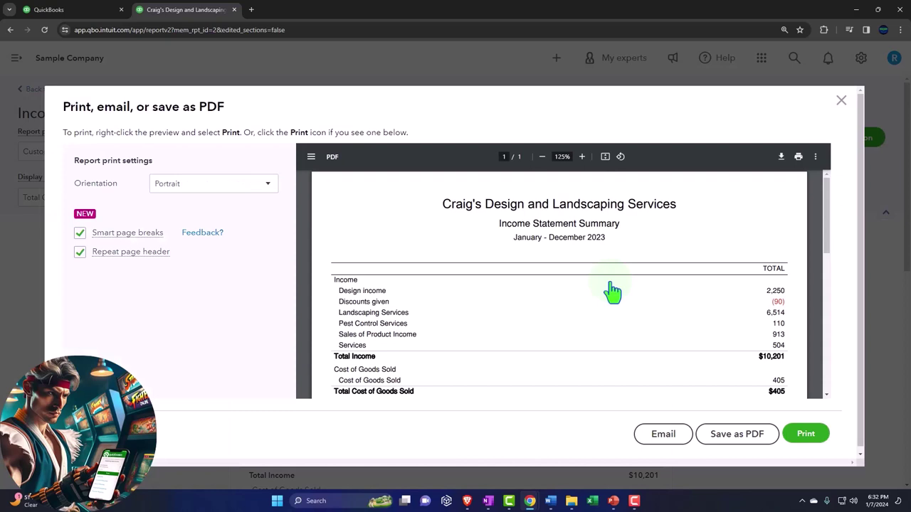
{"action": "left_click", "coordinate": [730, 447]}
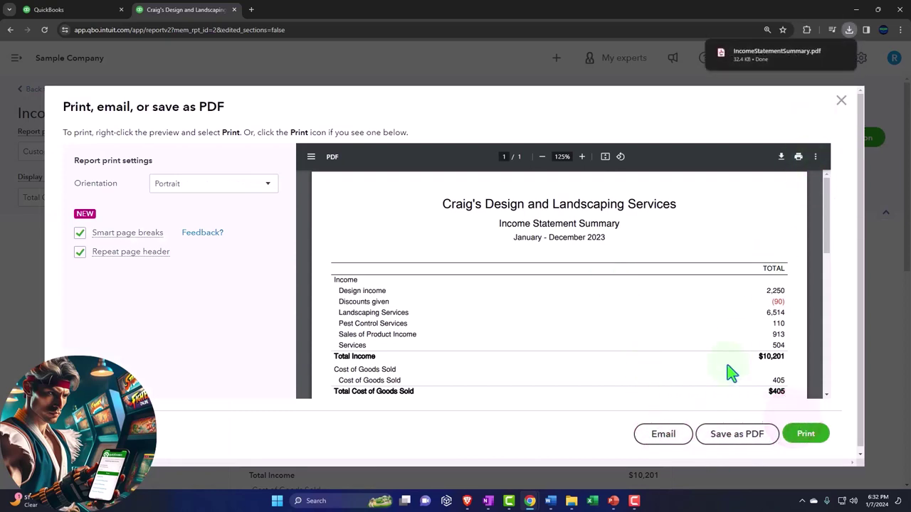
Close the Year End Reports folder window and the PDF preview
{"action": "mouse_move", "coordinate": [571, 502]}
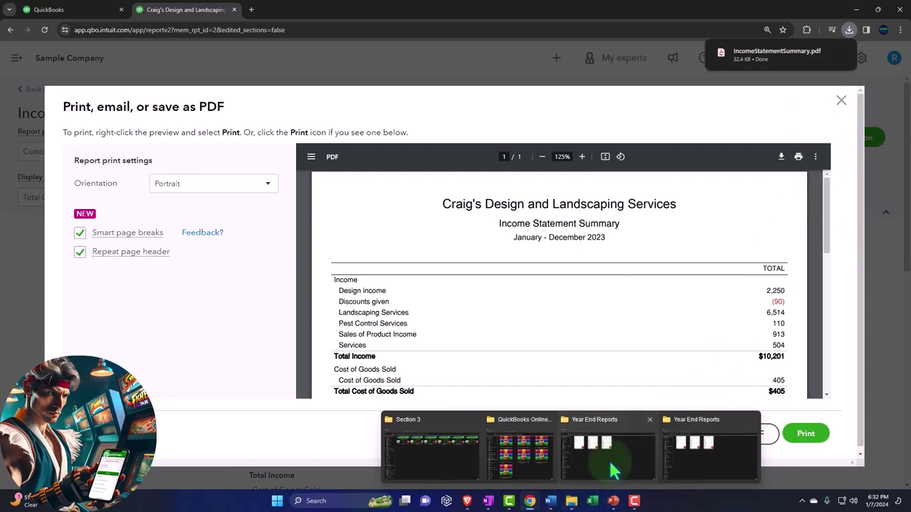
{"action": "left_click", "coordinate": [602, 427]}
{"action": "left_click_drag", "start_coordinate": [433, 17], "coordinate": [910, 293]}
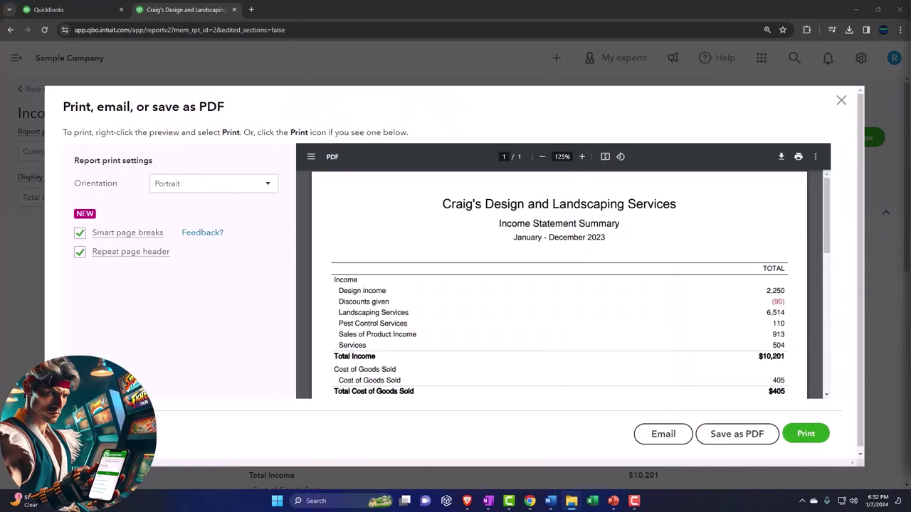
{"action": "mouse_move", "coordinate": [571, 501]}
{"action": "left_click", "coordinate": [694, 458]}
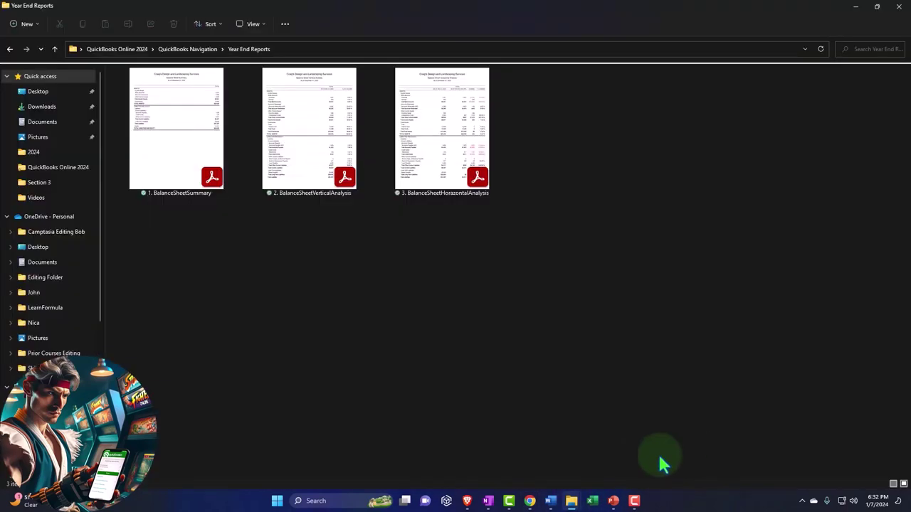
{"action": "left_click", "coordinate": [898, 13]}
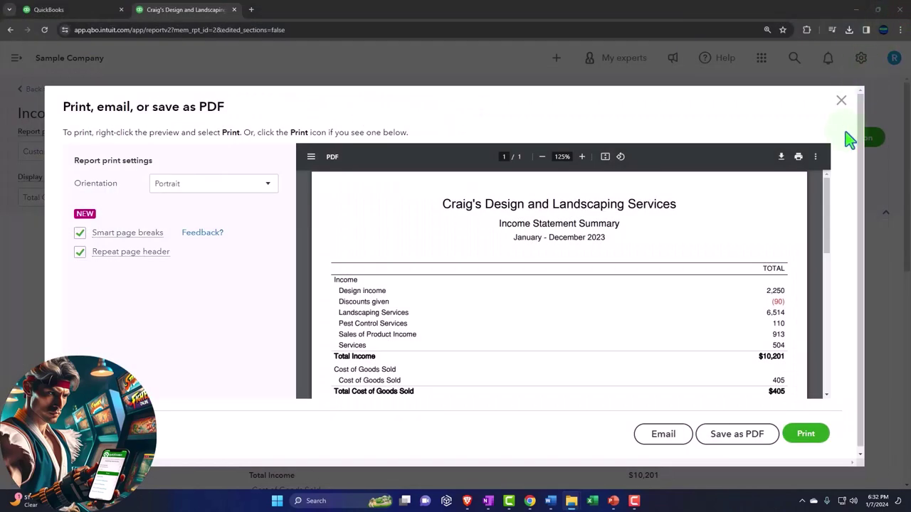
{"action": "left_click", "coordinate": [841, 100]}
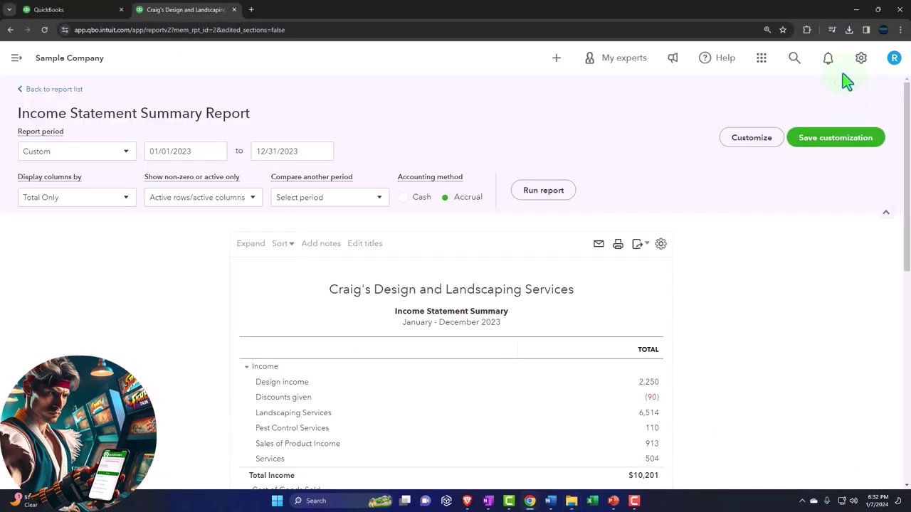
Locate the downloaded PDF and rename it to '4. IncomeStatementSummary'
{"action": "left_click", "coordinate": [848, 30]}
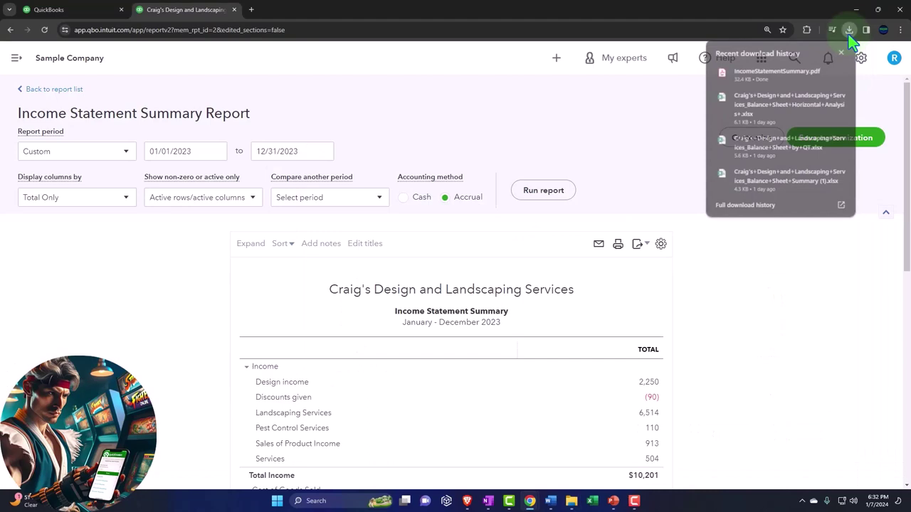
{"action": "left_click", "coordinate": [749, 84]}
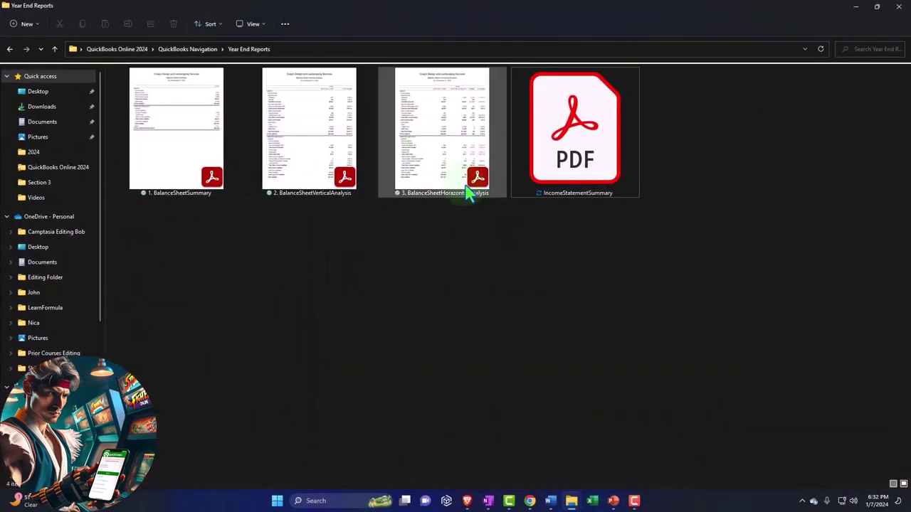
{"action": "right_click", "coordinate": [579, 141]}
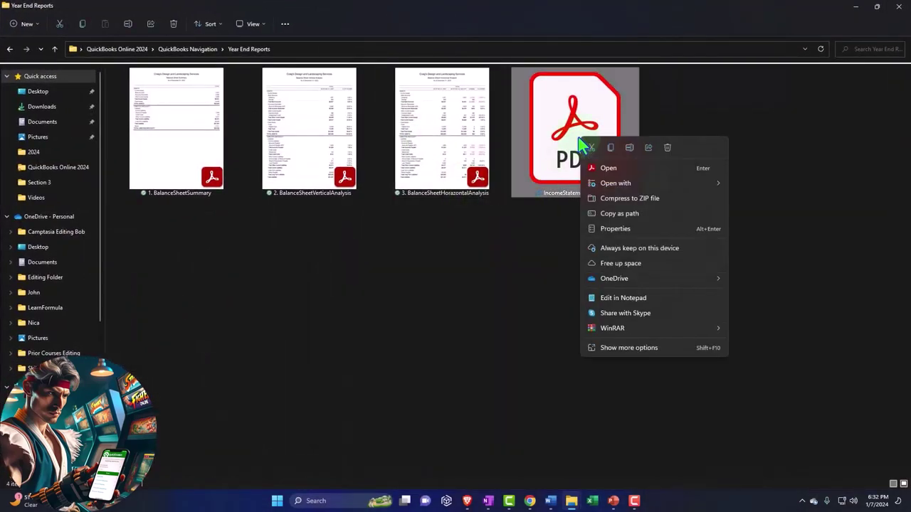
{"action": "left_click", "coordinate": [630, 148]}
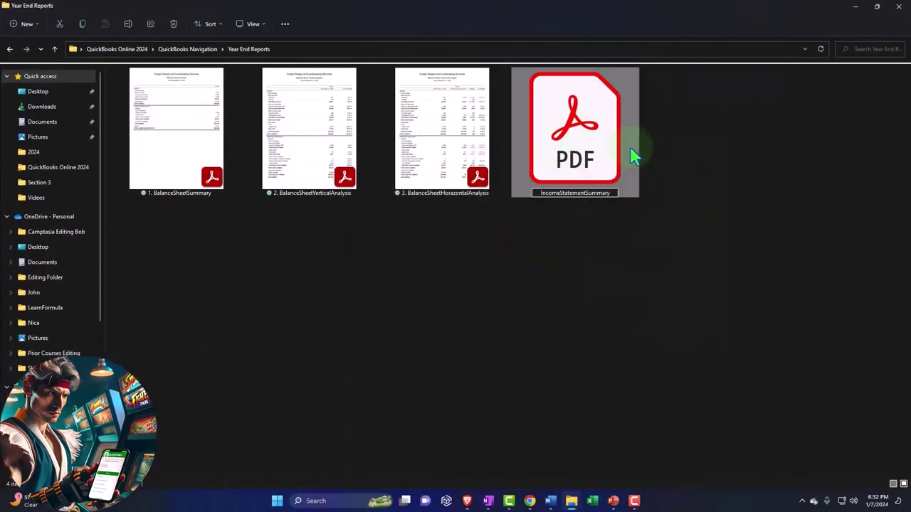
{"action": "key", "text": "Home"}
{"action": "type", "text": "4.0"}
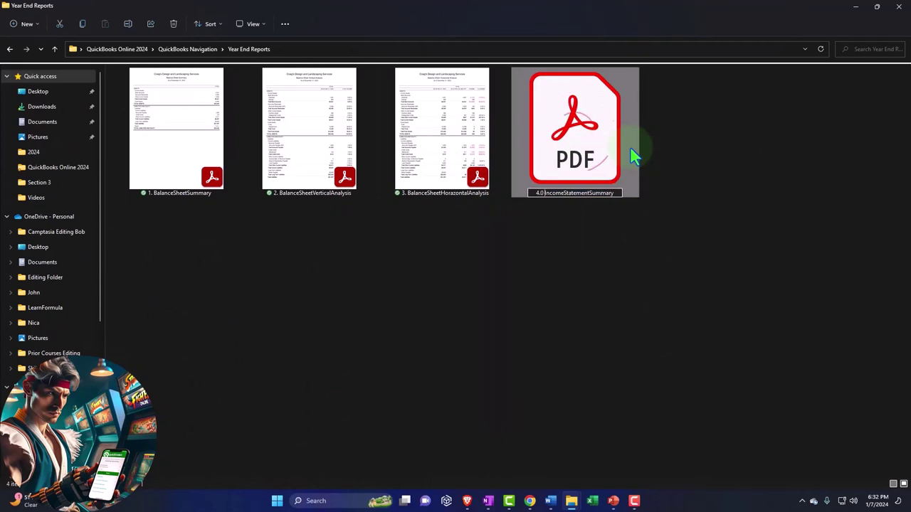
{"action": "key", "text": "Left"}
{"action": "key", "text": "BackSpace"}
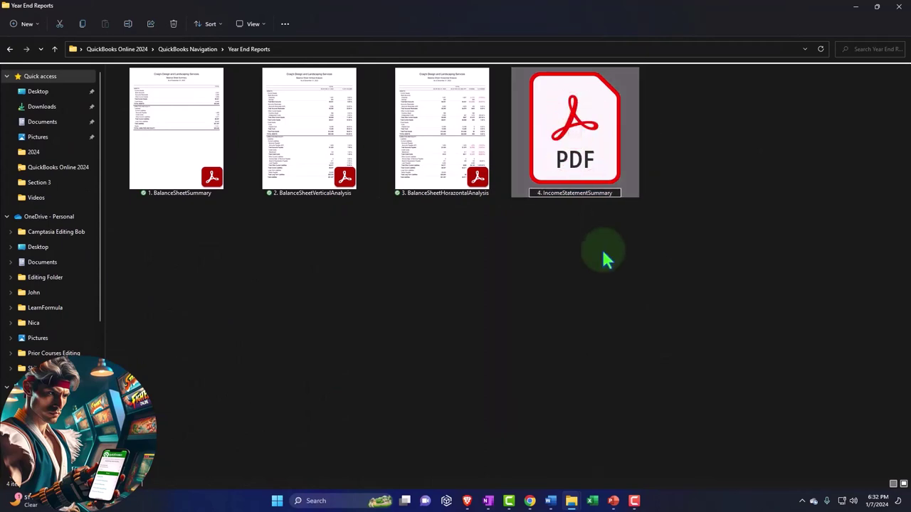
{"action": "left_click", "coordinate": [579, 270]}
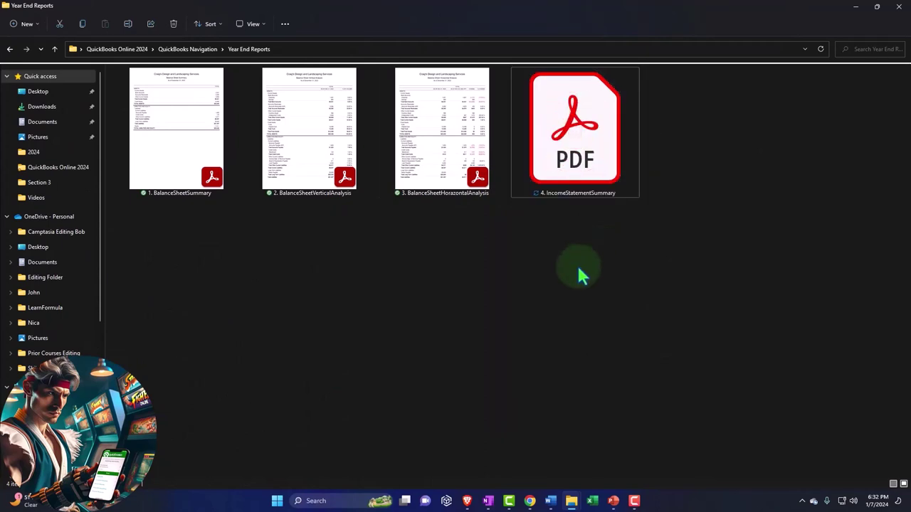
Return to the browser and duplicate the QuickBooks reports tab
{"action": "left_click", "coordinate": [855, 6]}
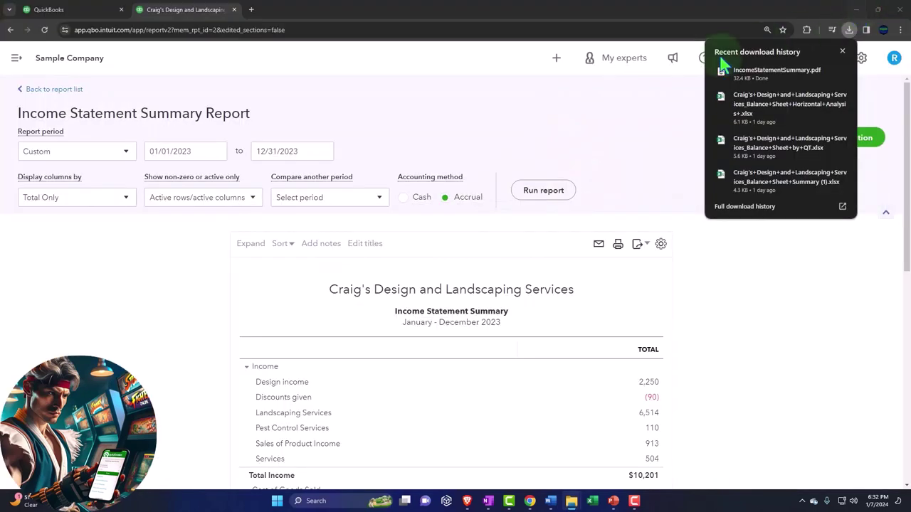
{"action": "left_click", "coordinate": [83, 8]}
{"action": "right_click", "coordinate": [84, 10]}
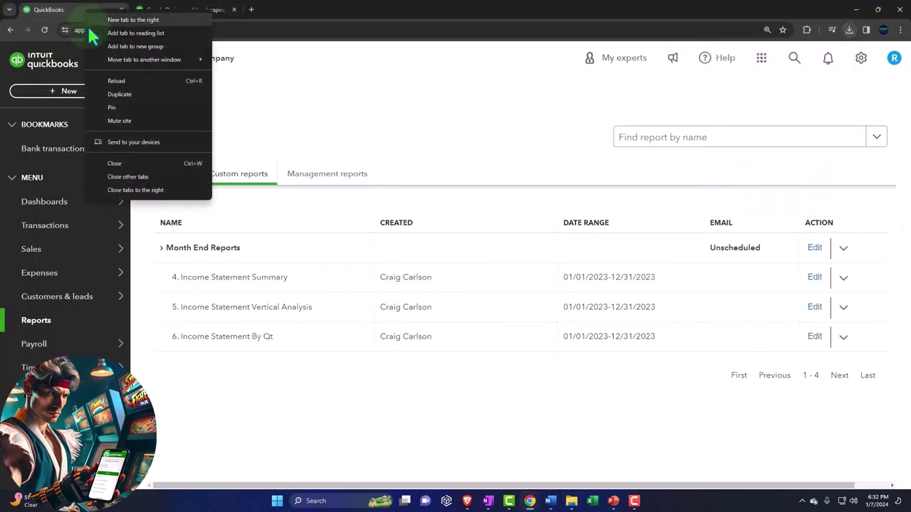
{"action": "left_click", "coordinate": [117, 95]}
{"action": "left_click_drag", "start_coordinate": [179, 12], "coordinate": [317, 16]}
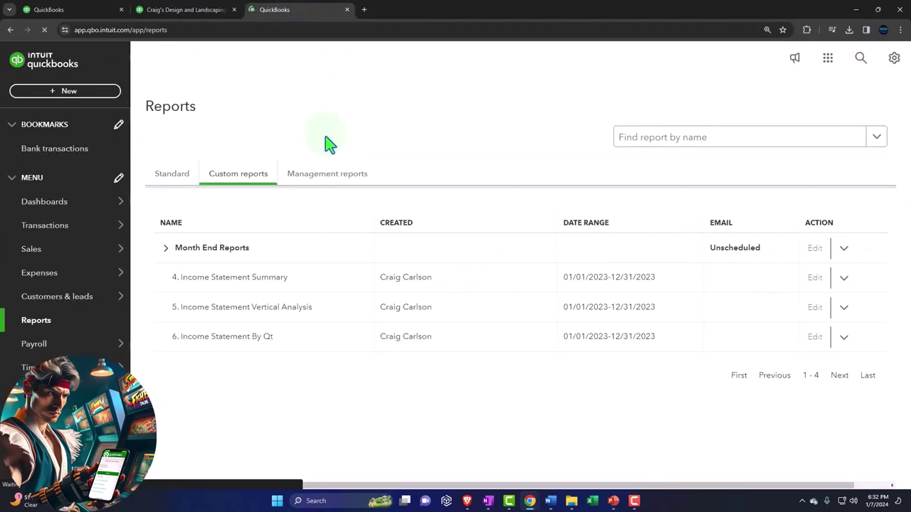
Open 5. Income Statement Vertical Analysis and save it as IncomeStatementVerticalAnalysis.pdf
{"action": "left_click", "coordinate": [239, 311]}
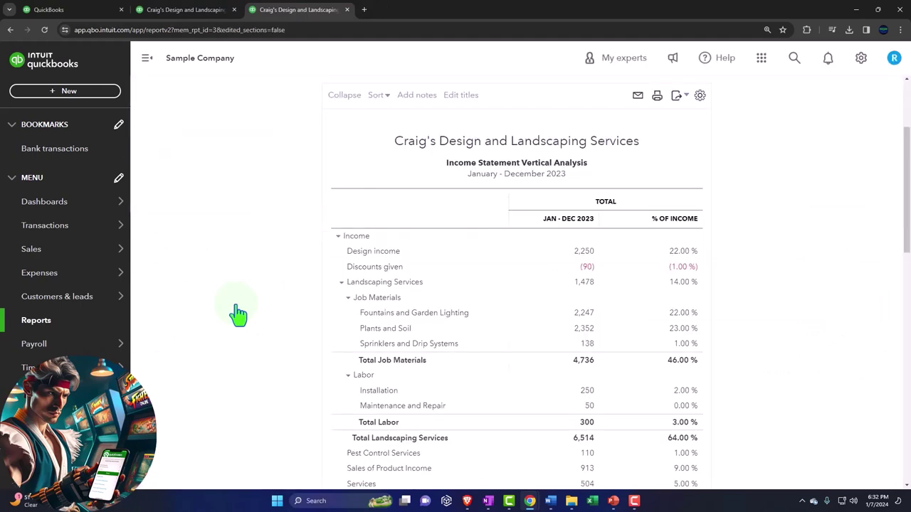
{"action": "left_click", "coordinate": [144, 60]}
{"action": "scroll", "coordinate": [252, 289], "scroll_direction": "up", "scroll_amount": 2}
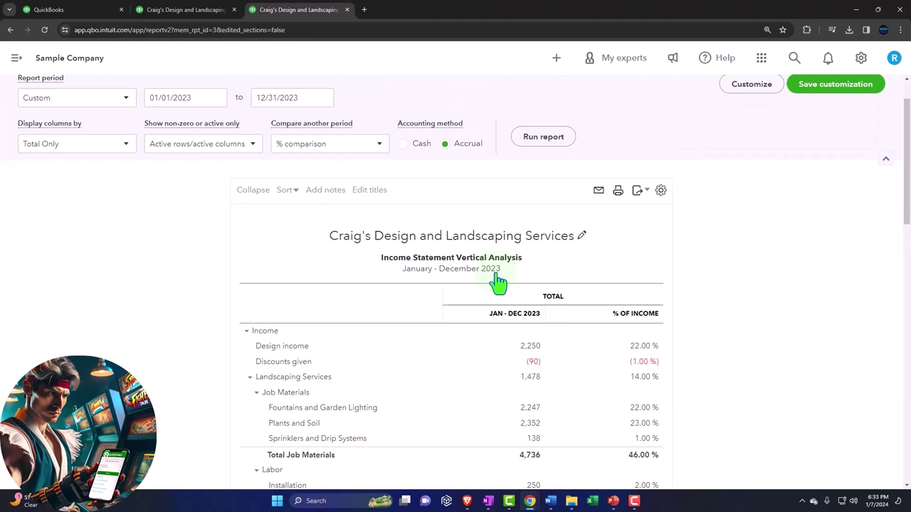
{"action": "left_click", "coordinate": [646, 191]}
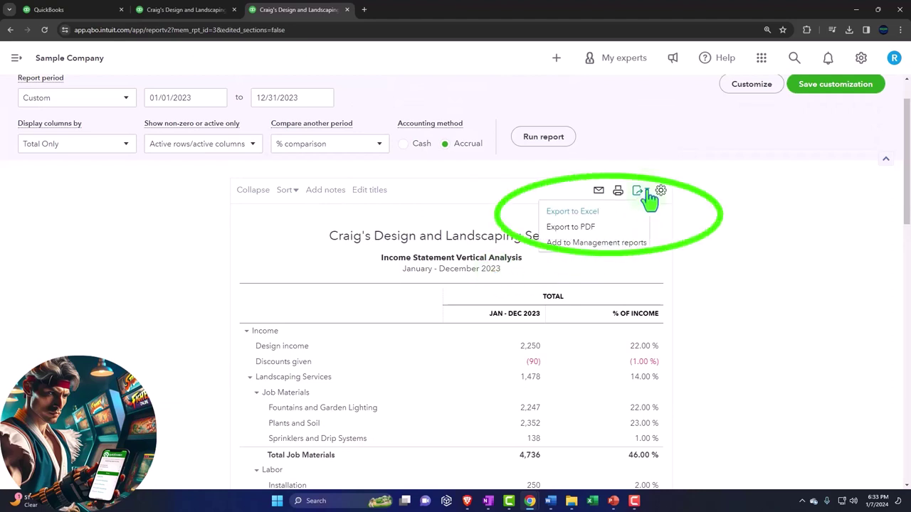
{"action": "left_click", "coordinate": [627, 227]}
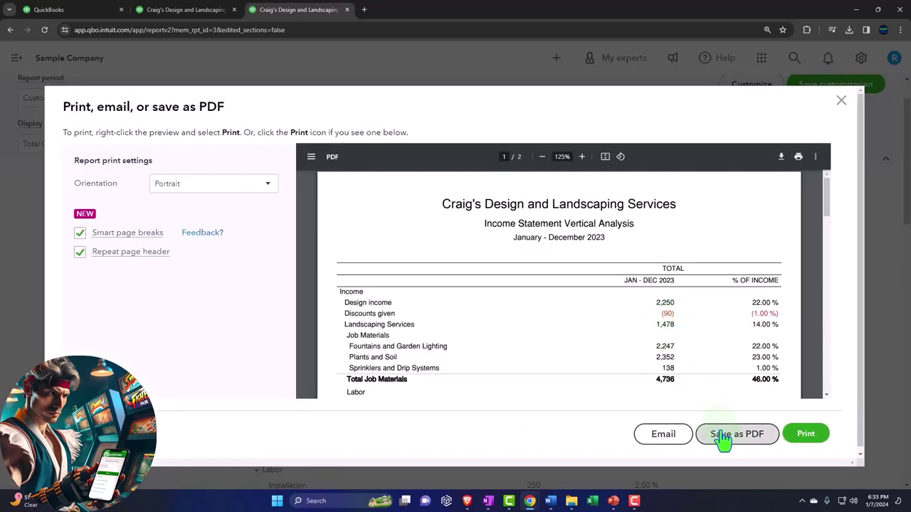
{"action": "left_click", "coordinate": [733, 434]}
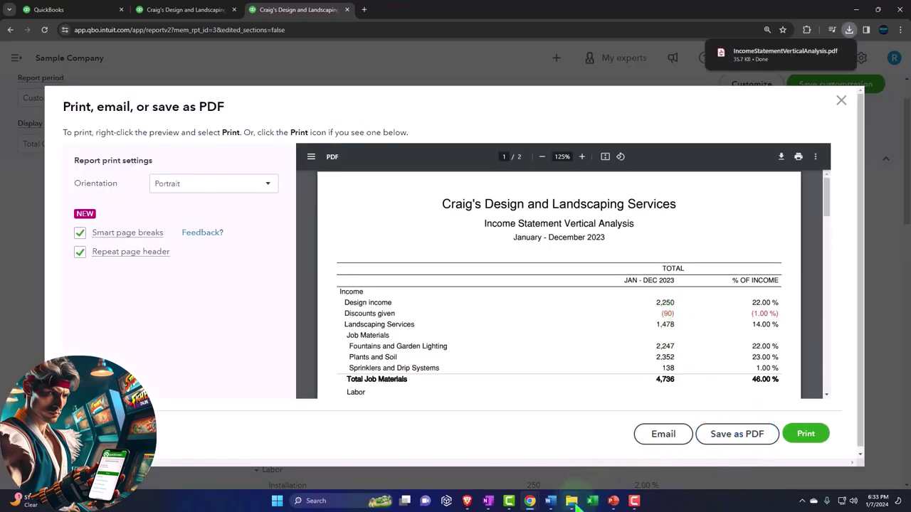
Close the PDF preview and open the Year End Reports downloads folder, maximised
{"action": "mouse_move", "coordinate": [573, 501]}
{"action": "left_click", "coordinate": [647, 473]}
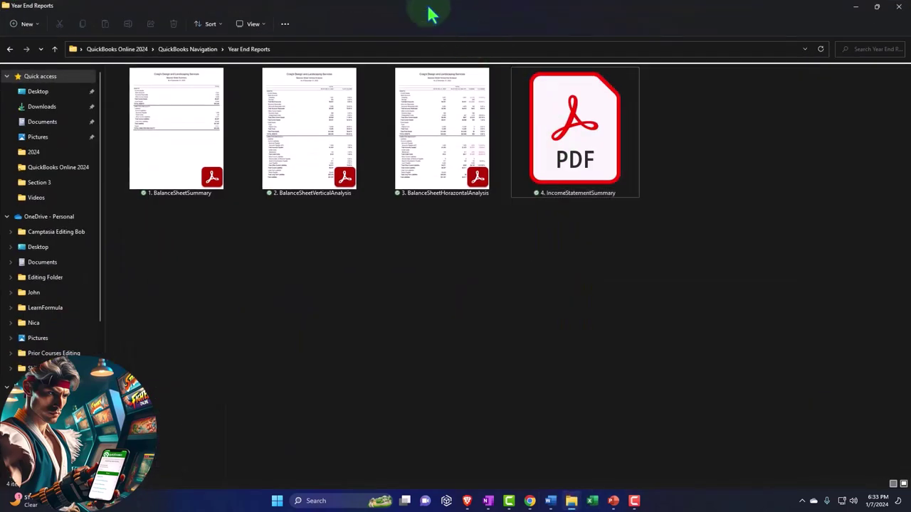
{"action": "key", "text": "alt+Tab"}
{"action": "left_click", "coordinate": [840, 101]}
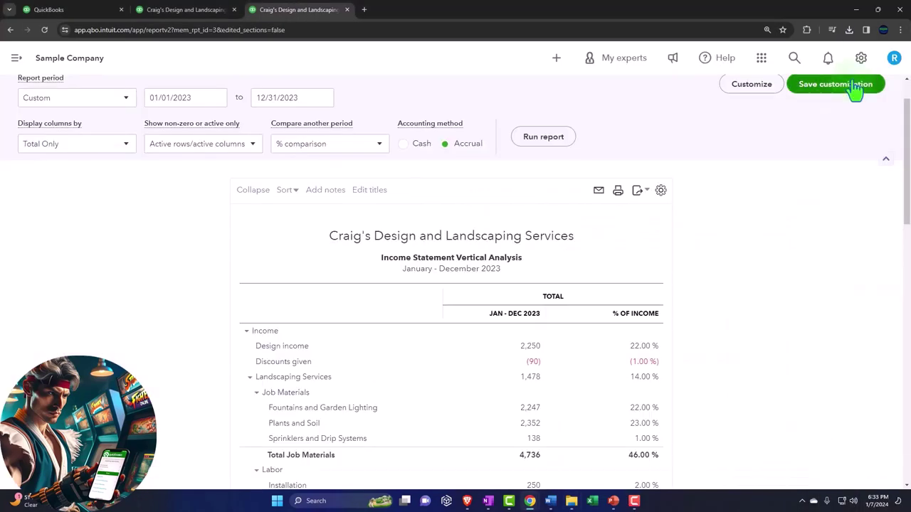
{"action": "left_click", "coordinate": [849, 29]}
{"action": "left_click", "coordinate": [755, 95]}
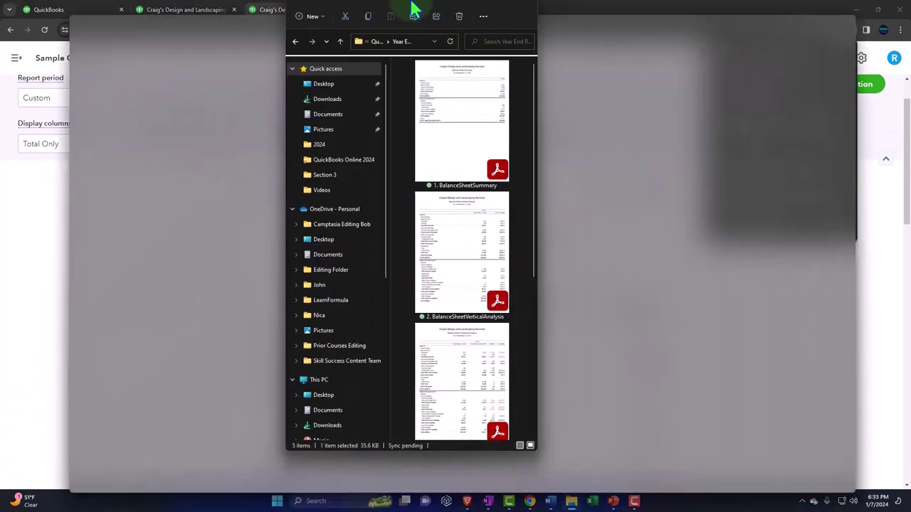
{"action": "left_click_drag", "start_coordinate": [406, 10], "coordinate": [401, 14]}
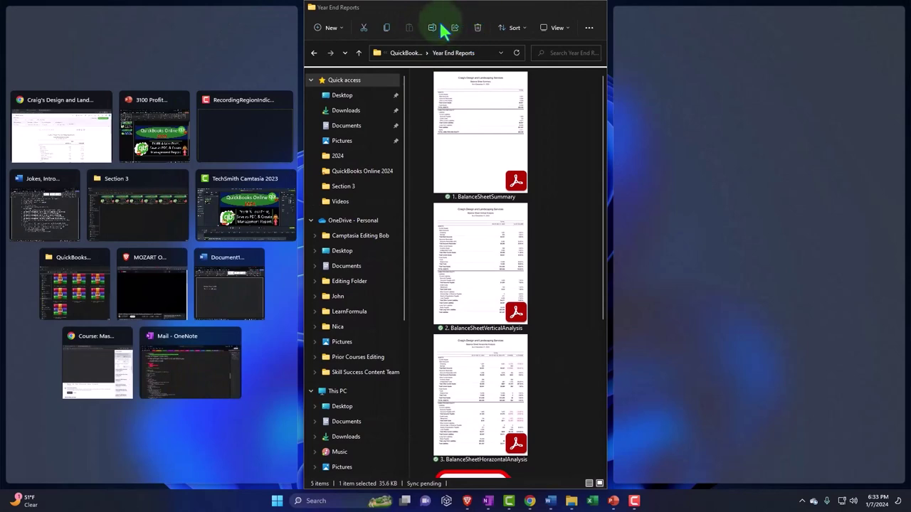
{"action": "left_click", "coordinate": [457, 45]}
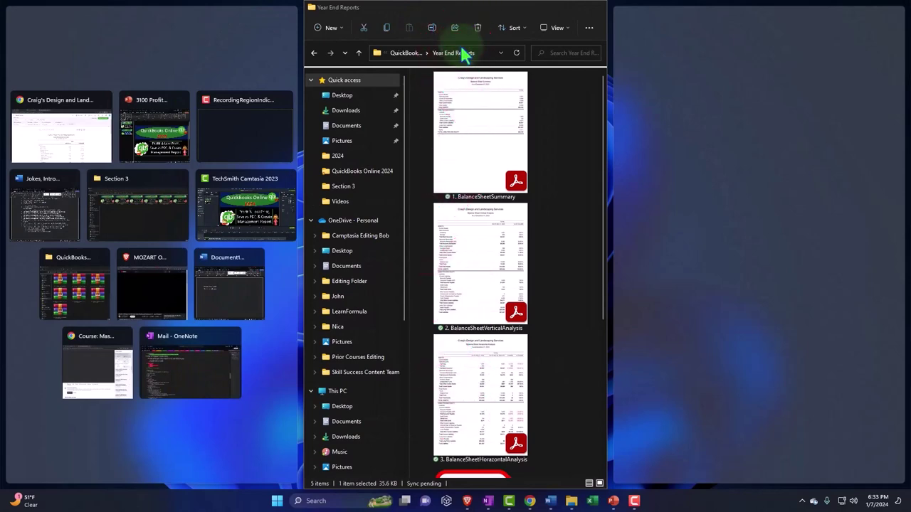
{"action": "key", "text": "super+Up"}
Rename the vertical analysis PDF to '5. IncomeStatementVerticalAnalysis'
{"action": "right_click", "coordinate": [694, 122]}
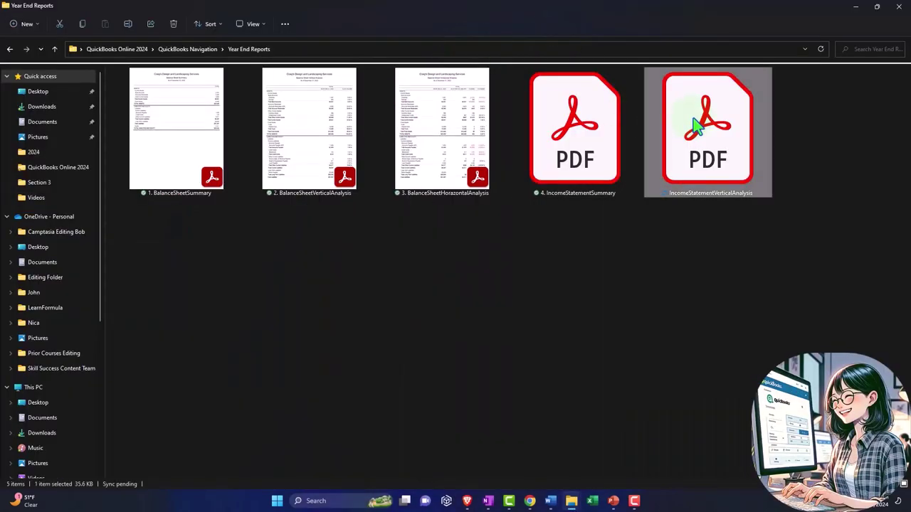
{"action": "left_click", "coordinate": [744, 128]}
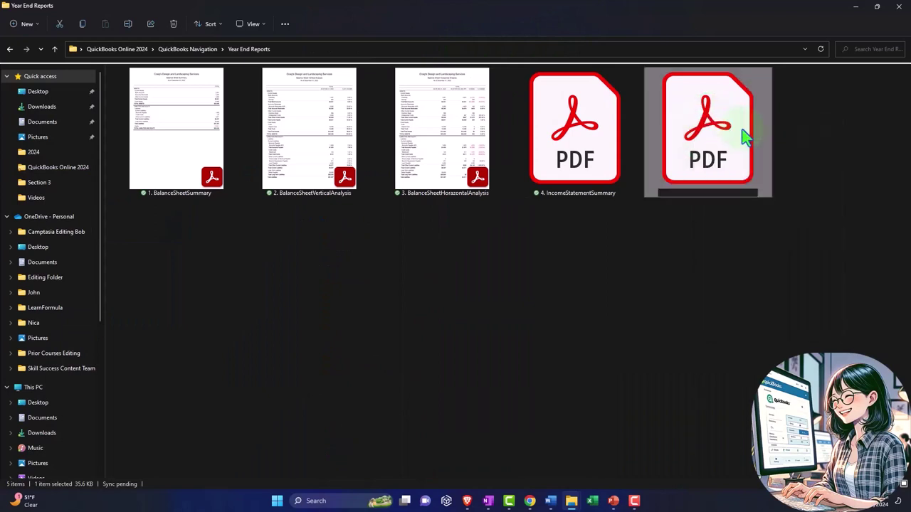
{"action": "key", "text": "Home"}
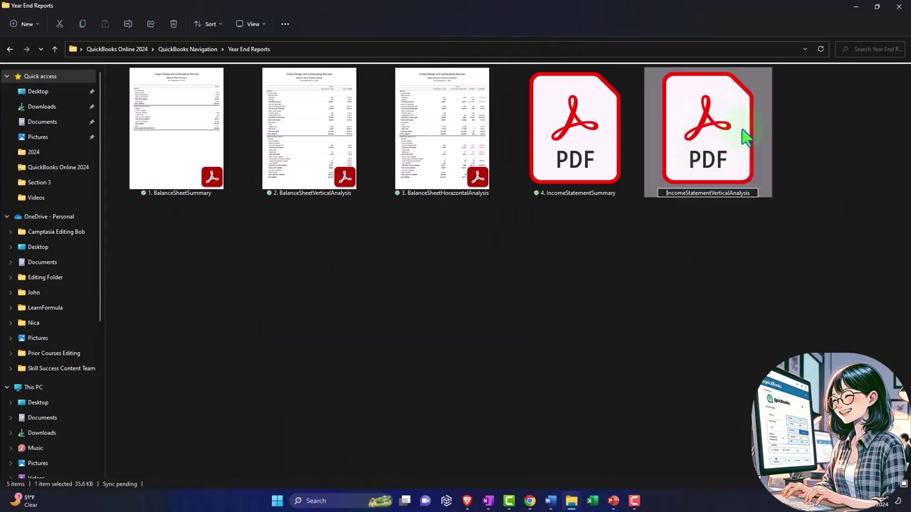
{"action": "type", "text": "5."}
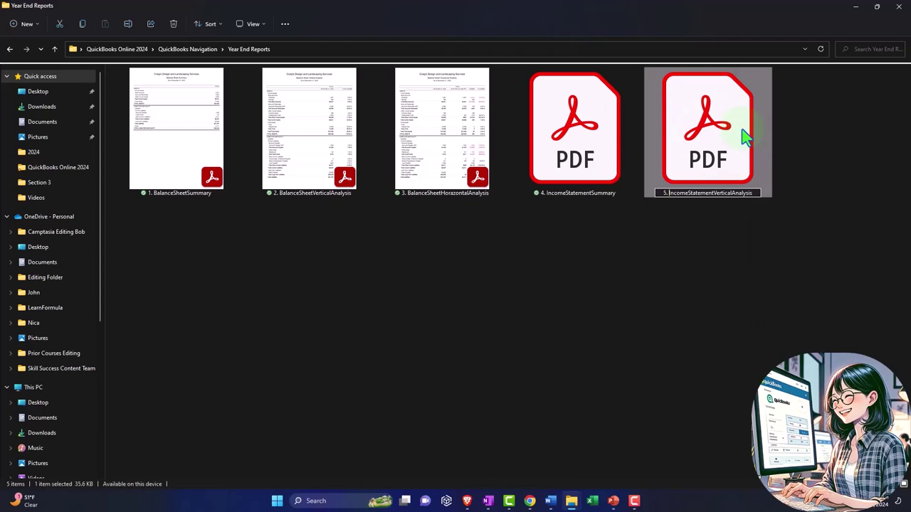
{"action": "left_click", "coordinate": [575, 315]}
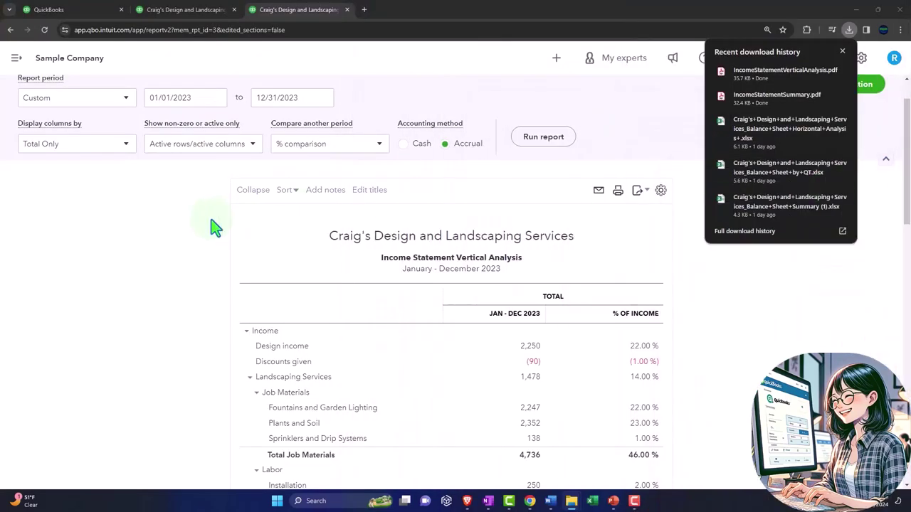
Dismiss the download list and duplicate the QuickBooks reports tab, placing it last
{"action": "left_click", "coordinate": [150, 237]}
{"action": "left_click", "coordinate": [86, 13]}
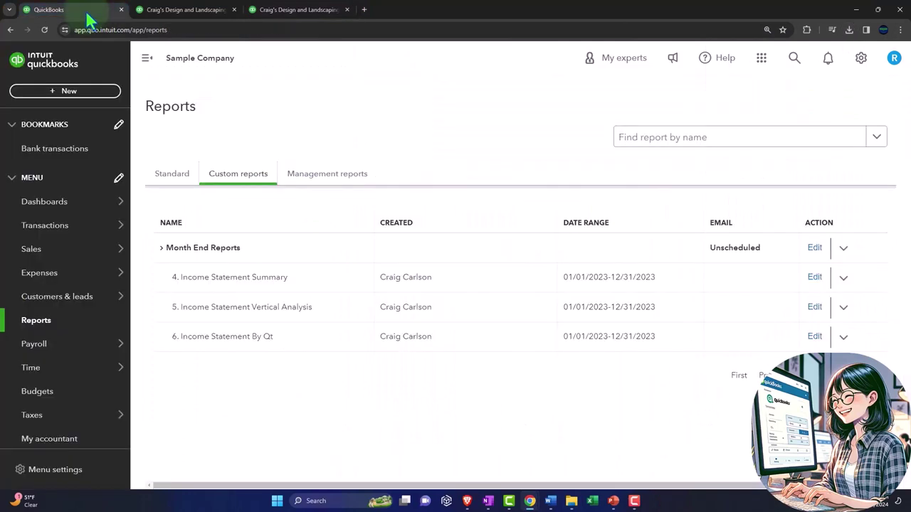
{"action": "right_click", "coordinate": [86, 10]}
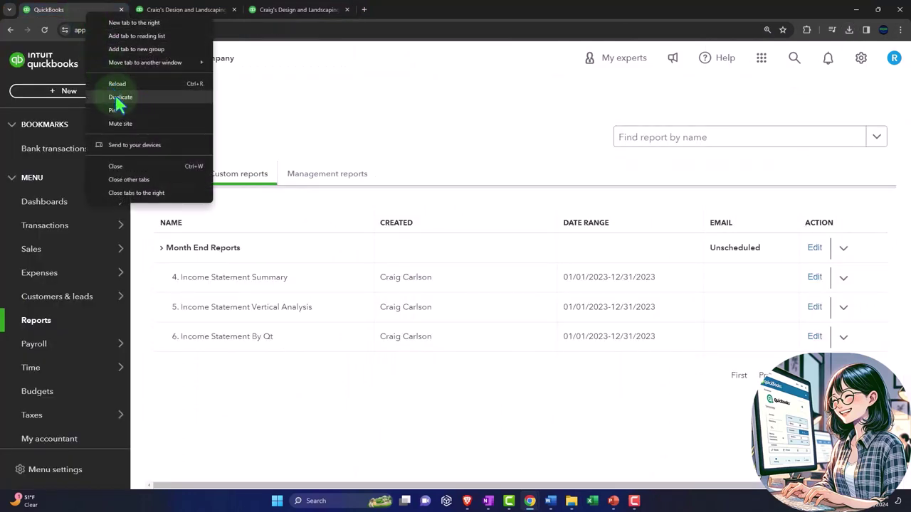
{"action": "left_click", "coordinate": [138, 103]}
{"action": "left_click_drag", "start_coordinate": [161, 14], "coordinate": [423, 28]}
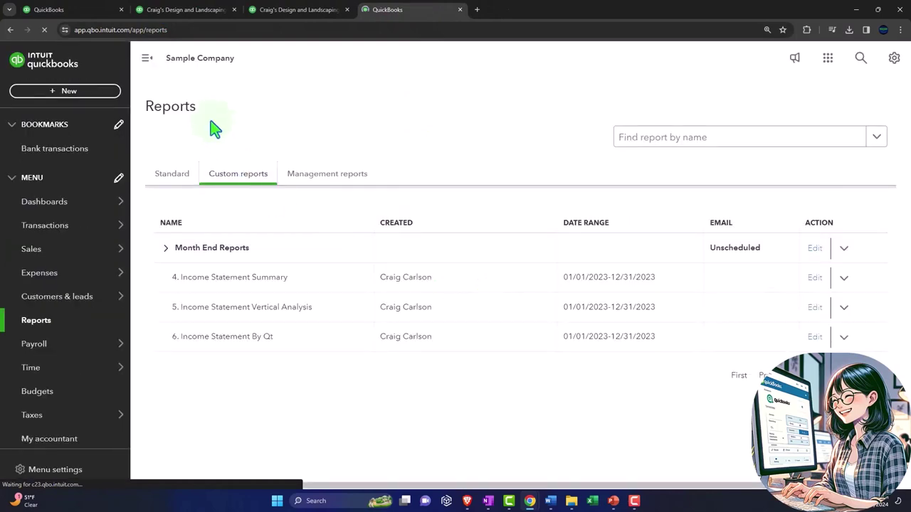
Open 6. Income Statement By Qt and save it as IncomeStatementByQt.pdf
{"action": "left_click", "coordinate": [145, 63]}
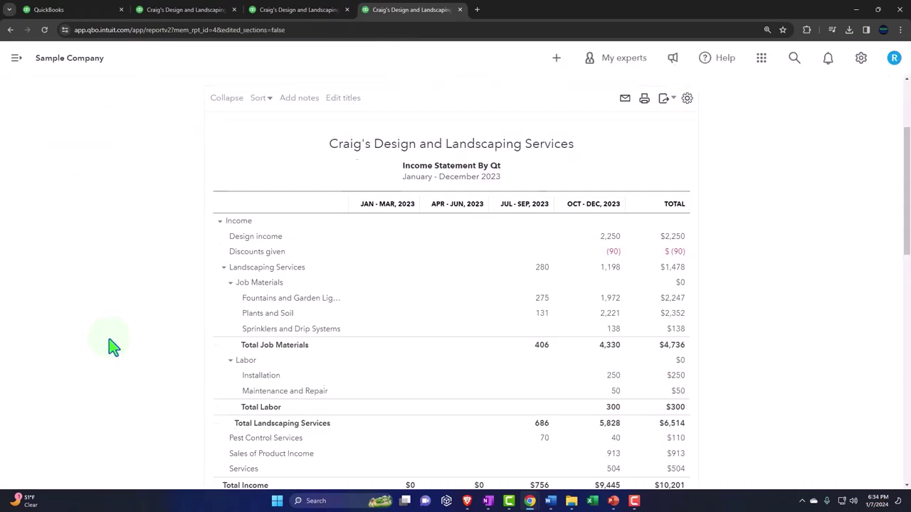
{"action": "scroll", "coordinate": [112, 346], "scroll_direction": "up", "scroll_amount": 2}
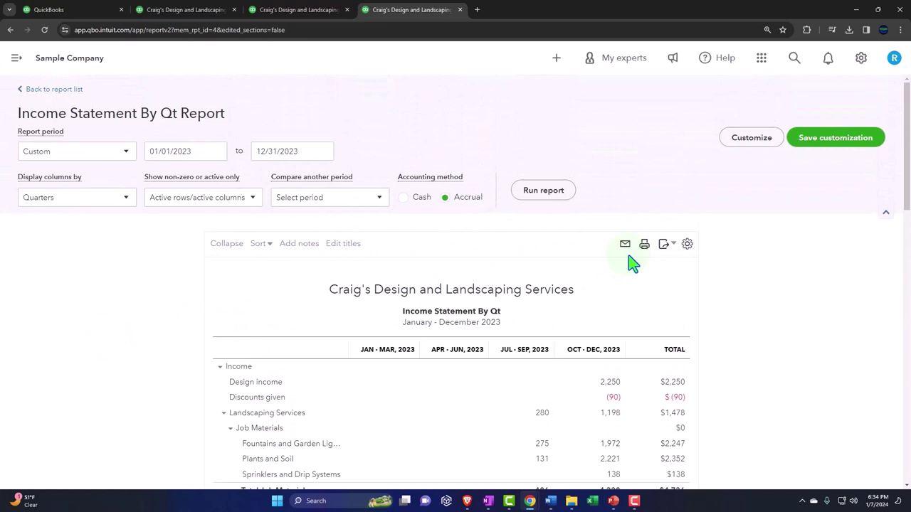
{"action": "left_click", "coordinate": [664, 244]}
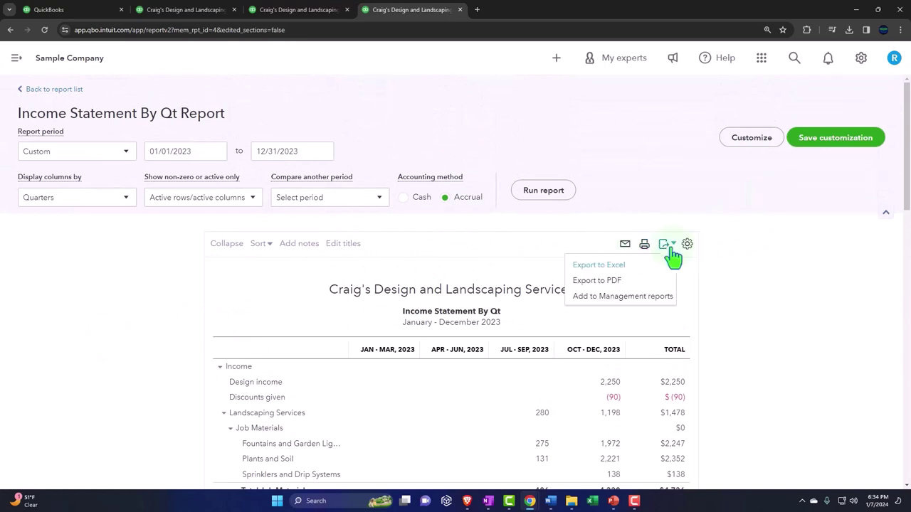
{"action": "left_click", "coordinate": [630, 282]}
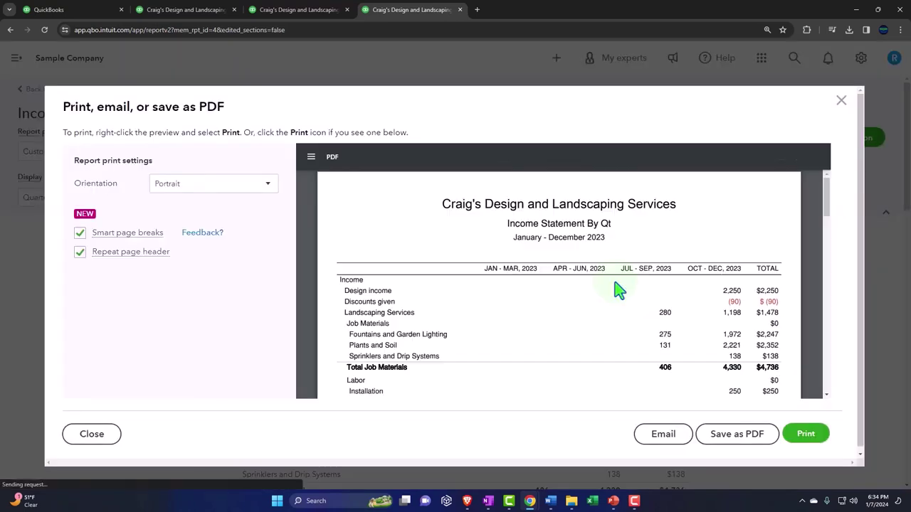
{"action": "left_click", "coordinate": [751, 445]}
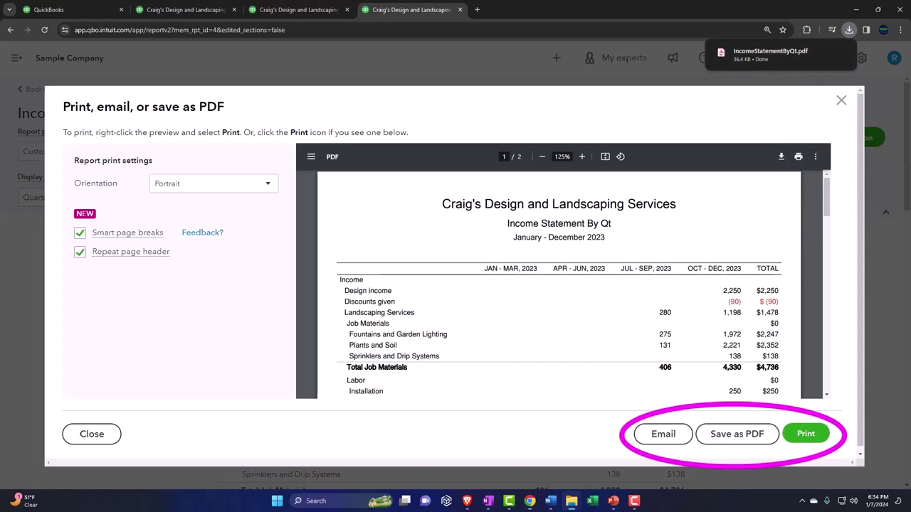
{"action": "left_click", "coordinate": [572, 500]}
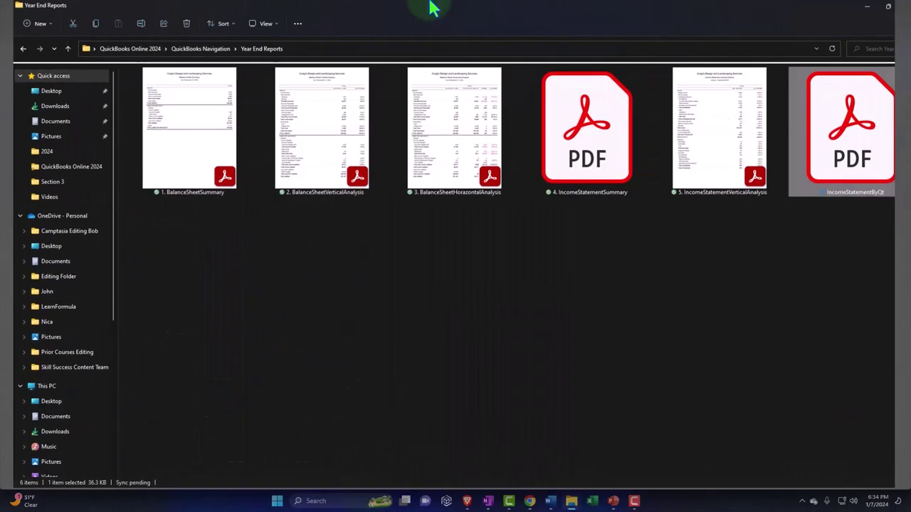
Rename IncomeStatementByQt to '6. IncomeStatementByQt' in Year End Reports
{"action": "right_click", "coordinate": [815, 182]}
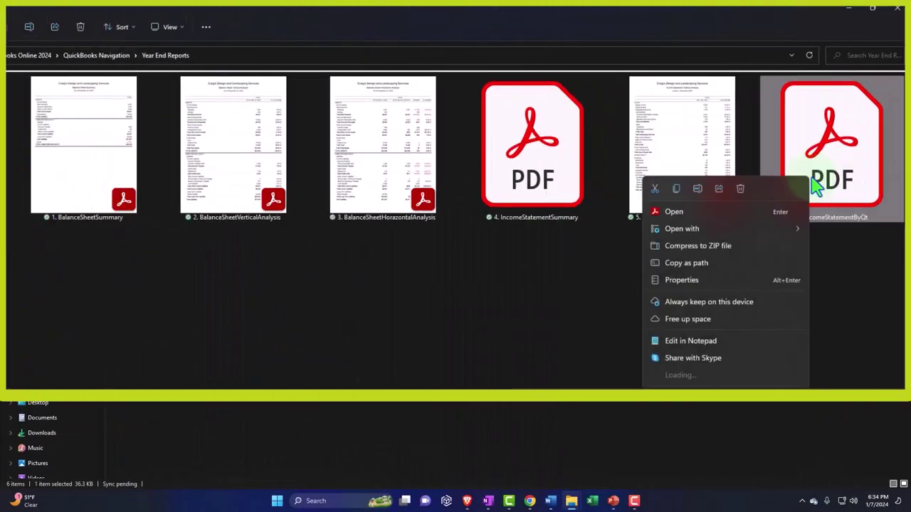
{"action": "left_click", "coordinate": [697, 190]}
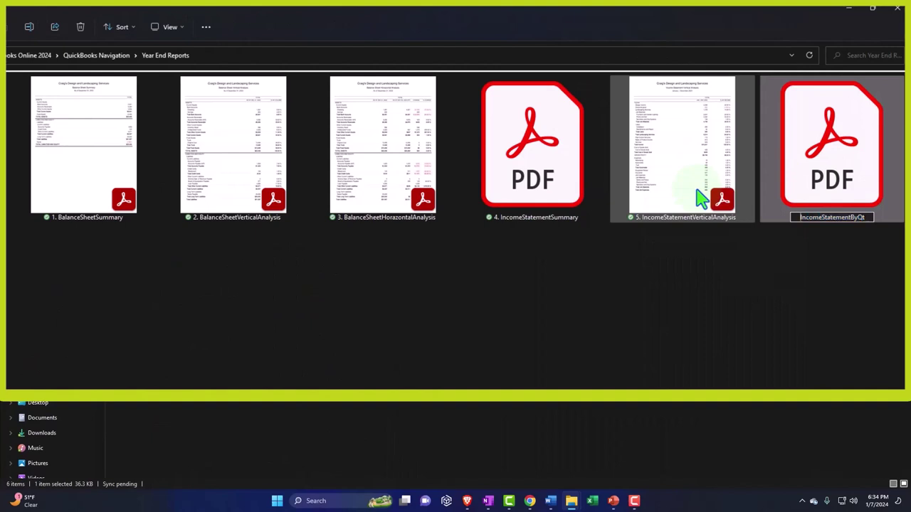
{"action": "type", "text": "6."}
{"action": "left_click", "coordinate": [105, 248]}
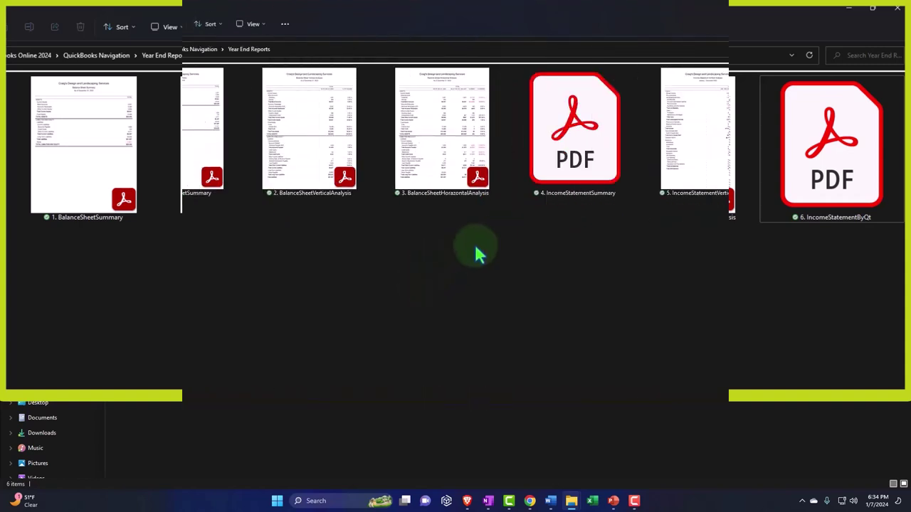
Go up to QuickBooks Navigation and delete the old Year End Reports zip
{"action": "left_click", "coordinate": [195, 51]}
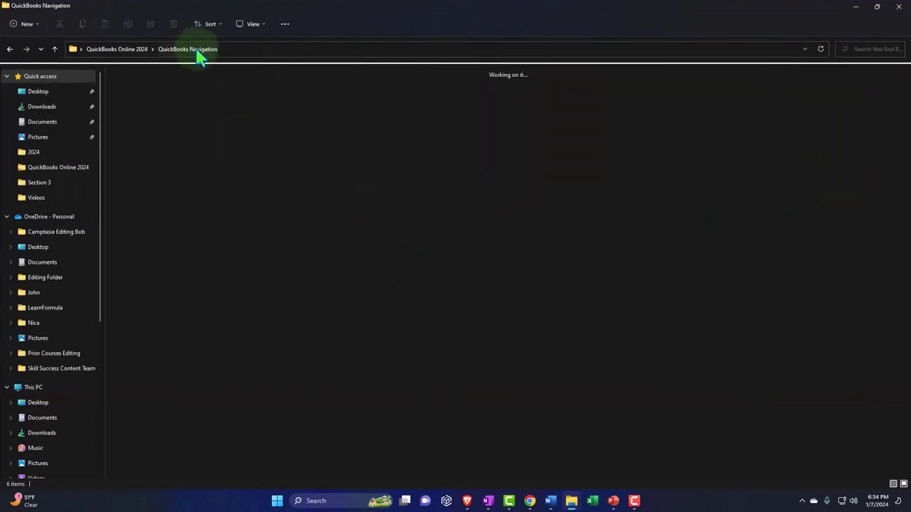
{"action": "left_click", "coordinate": [625, 151]}
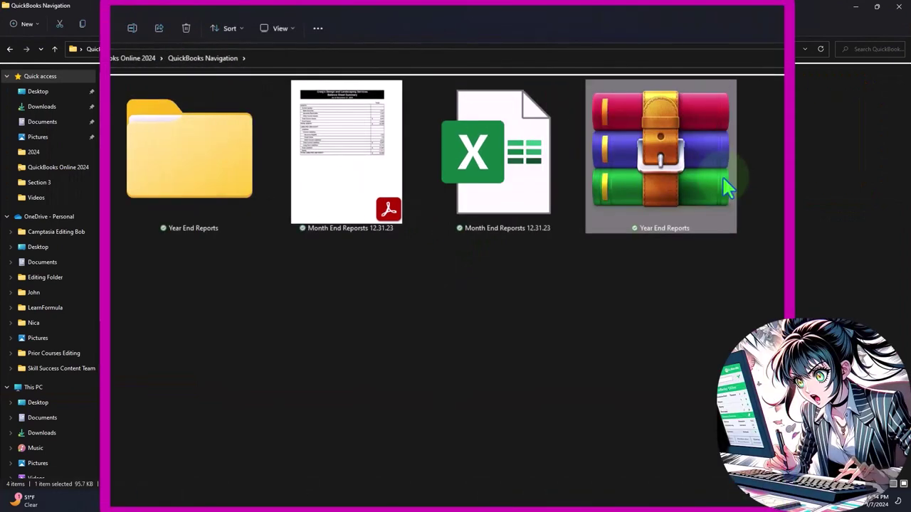
{"action": "key", "text": "Delete"}
Compress the Year End Reports folder into a new ZIP named Year End Reports
{"action": "left_click", "coordinate": [203, 190]}
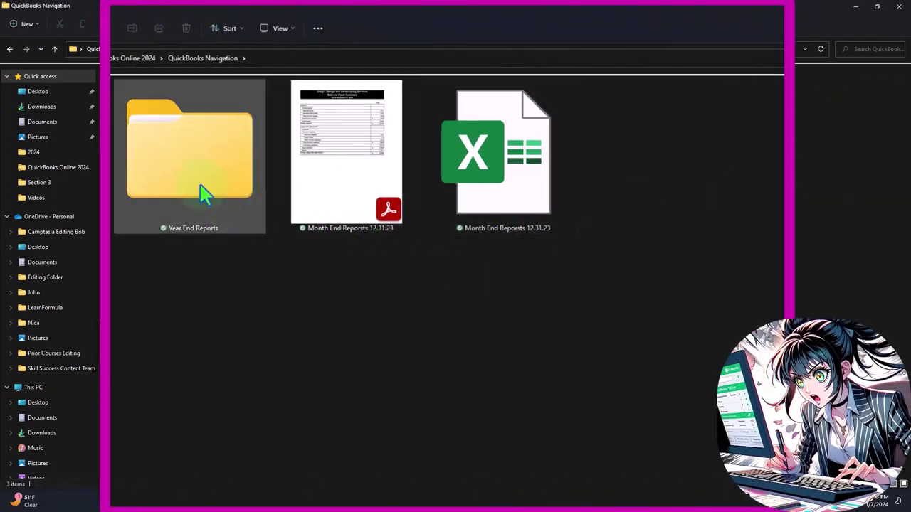
{"action": "right_click", "coordinate": [201, 192]}
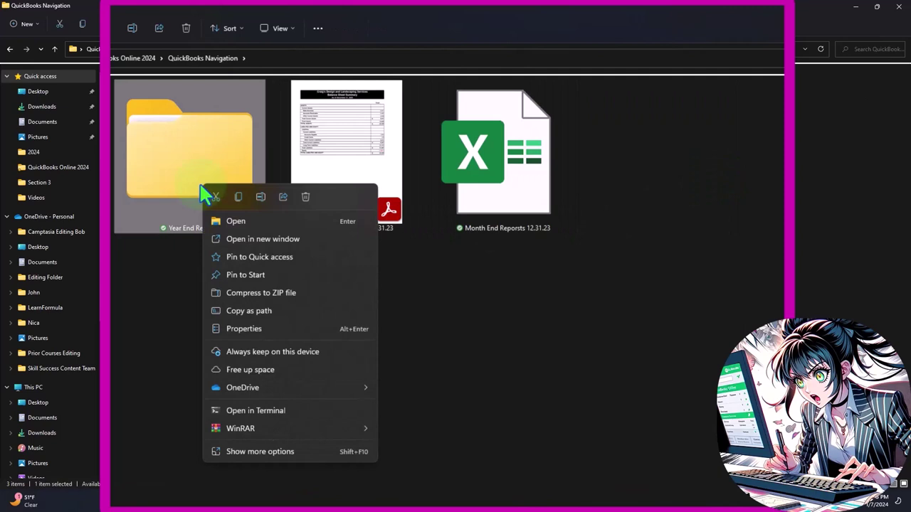
{"action": "left_click", "coordinate": [290, 293]}
{"action": "left_click", "coordinate": [337, 322]}
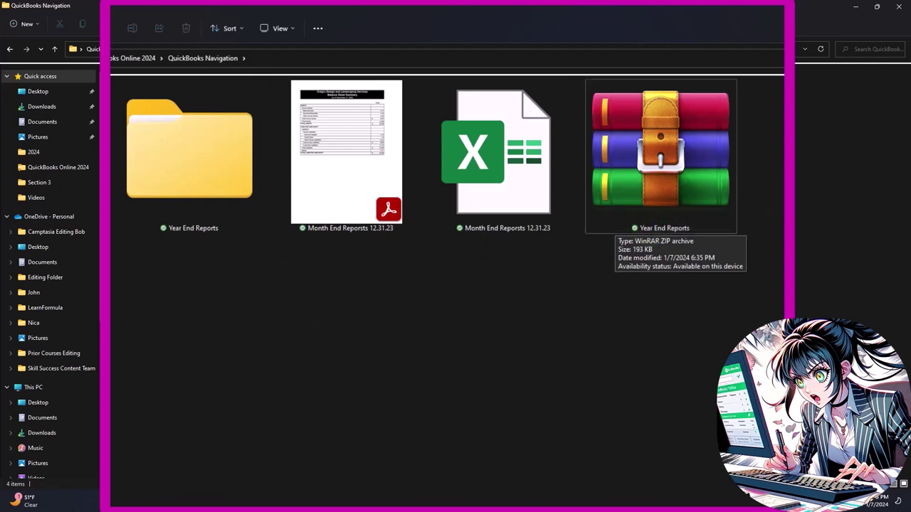
Close File Explorer and the PDF preview, then open the Management reports list
{"action": "left_click", "coordinate": [858, 8]}
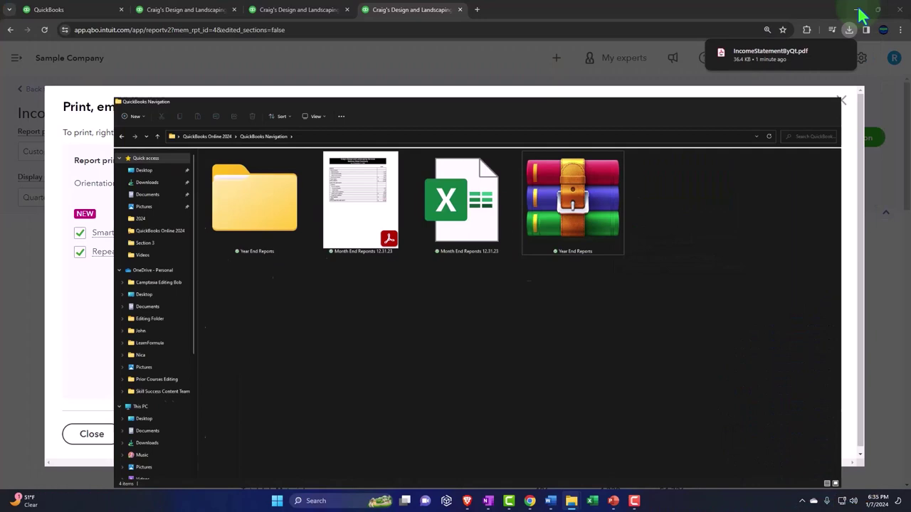
{"action": "left_click", "coordinate": [840, 101]}
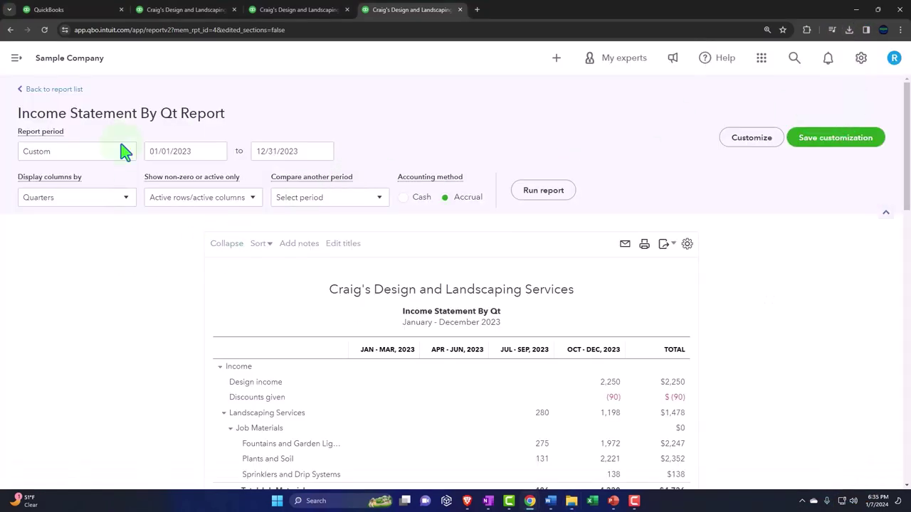
{"action": "left_click", "coordinate": [93, 14]}
{"action": "left_click", "coordinate": [294, 178]}
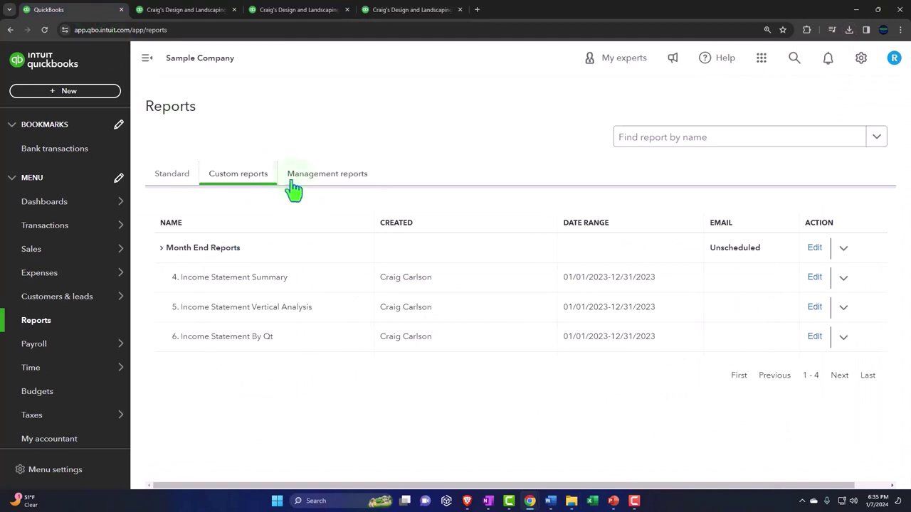
{"action": "left_click", "coordinate": [327, 187]}
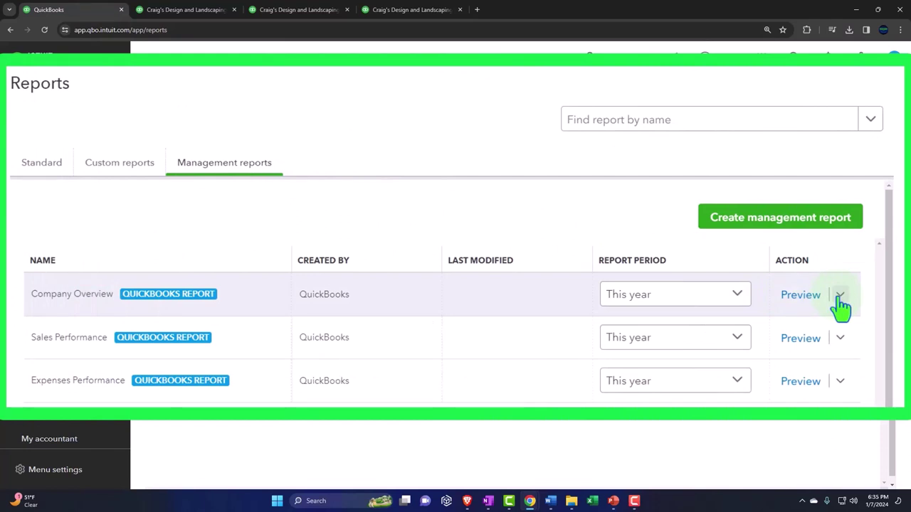
Copy Company Overview and open the new Company Overview-1 for editing
{"action": "left_click", "coordinate": [839, 298]}
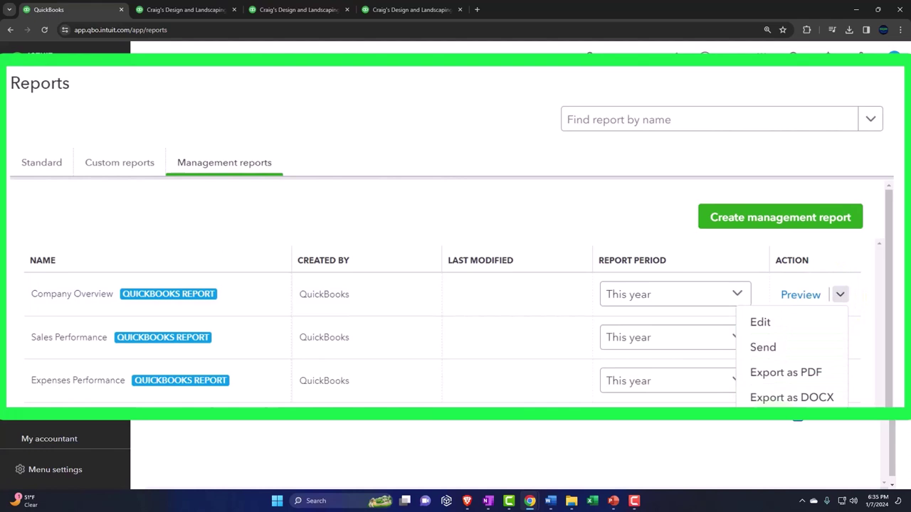
{"action": "left_click", "coordinate": [455, 387]}
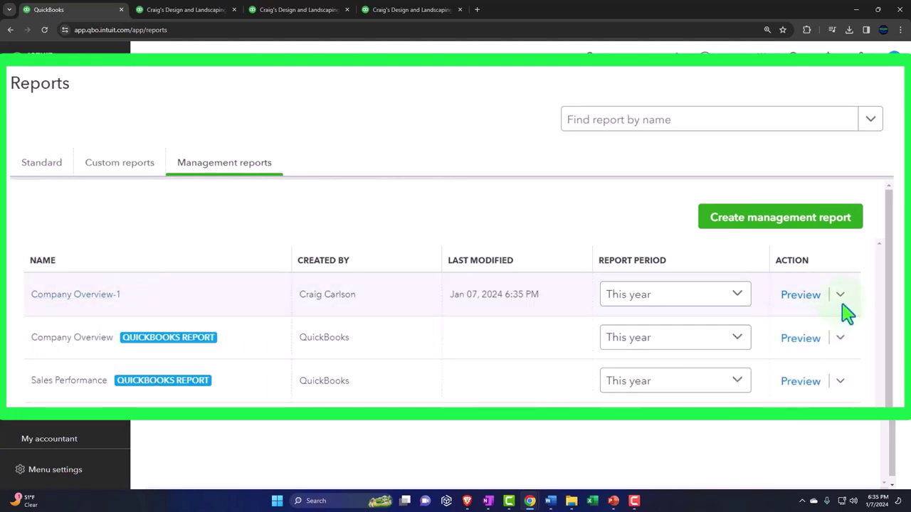
{"action": "left_click", "coordinate": [840, 298]}
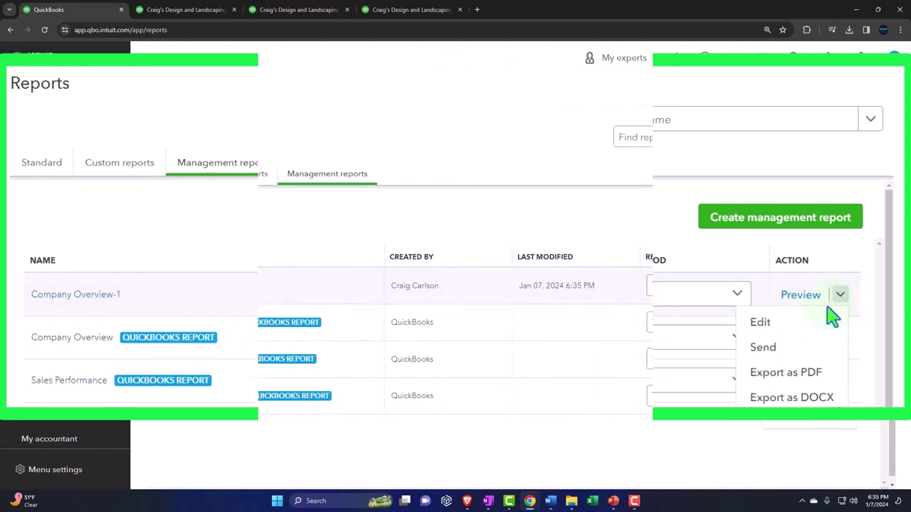
{"action": "left_click", "coordinate": [832, 318]}
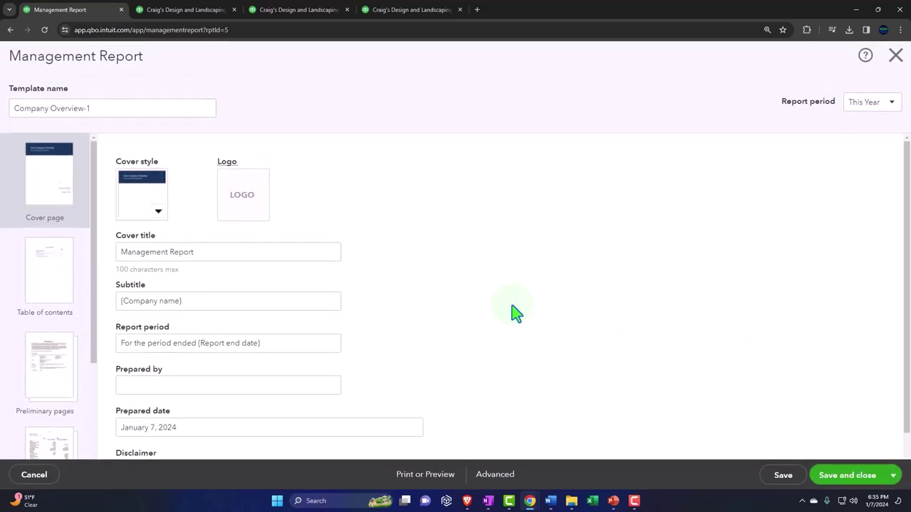
In the Reports section, add Month End Reports:4. Income Statement Summary
{"action": "left_click", "coordinate": [45, 266]}
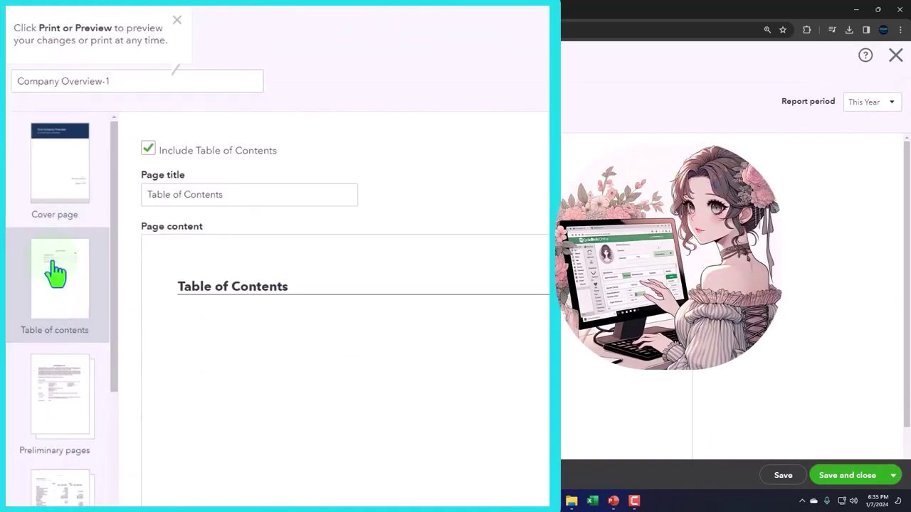
{"action": "left_click", "coordinate": [62, 335]}
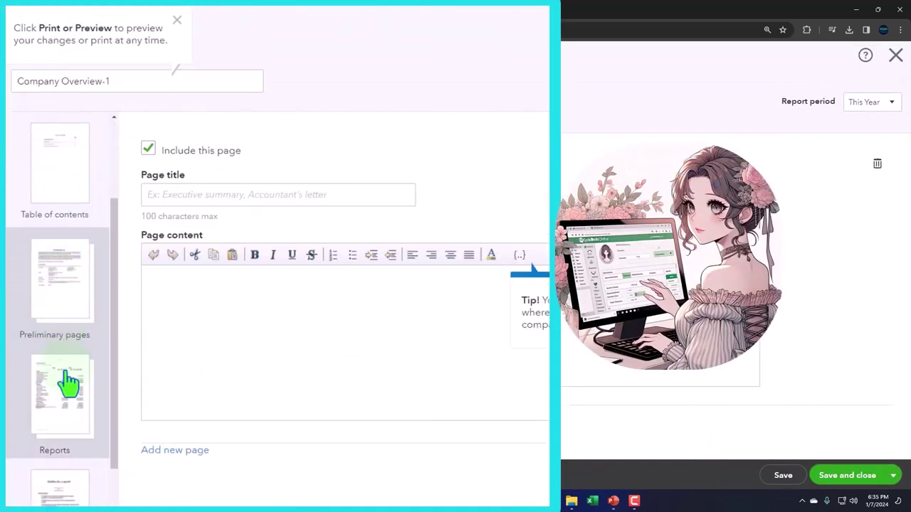
{"action": "left_click", "coordinate": [69, 382]}
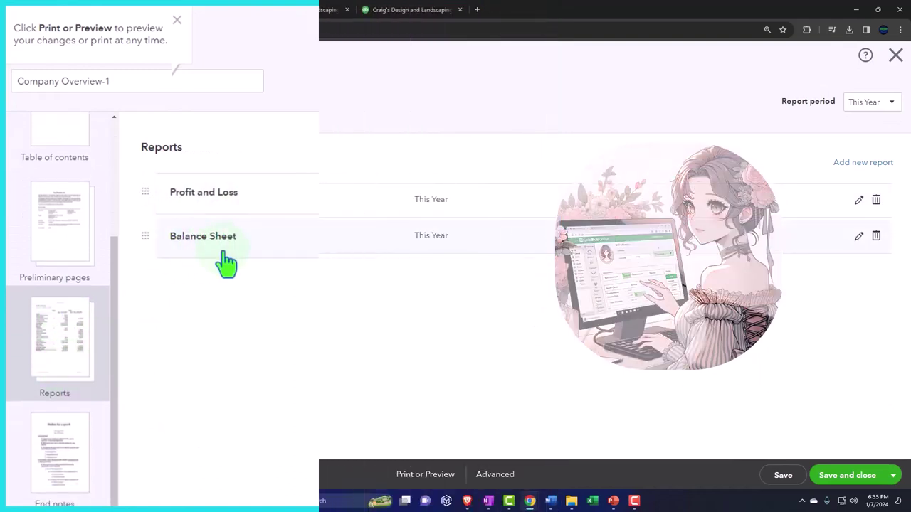
{"action": "left_click", "coordinate": [853, 171]}
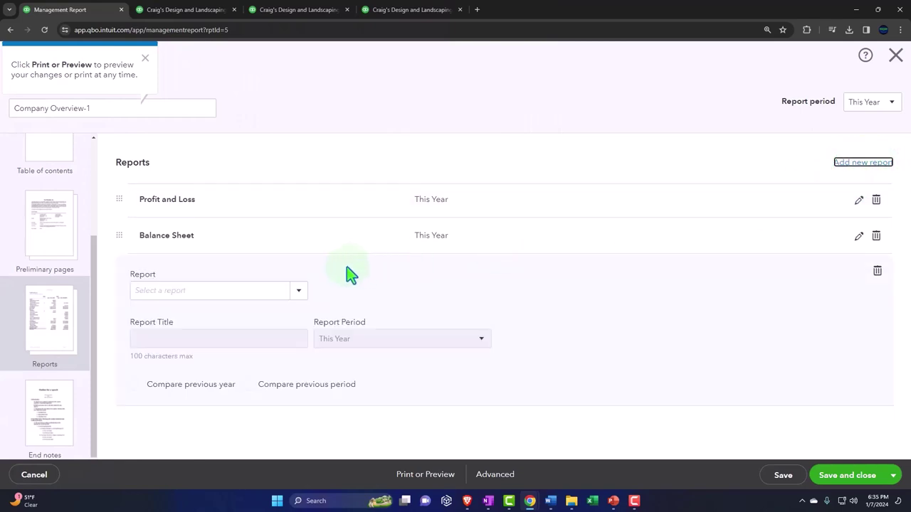
{"action": "left_click", "coordinate": [298, 290]}
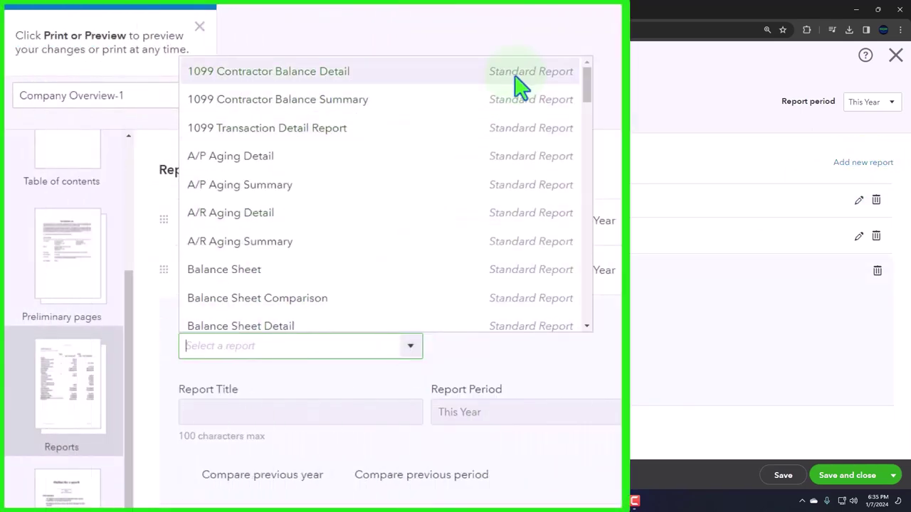
{"action": "scroll", "coordinate": [530, 217], "scroll_direction": "down", "scroll_amount": 6}
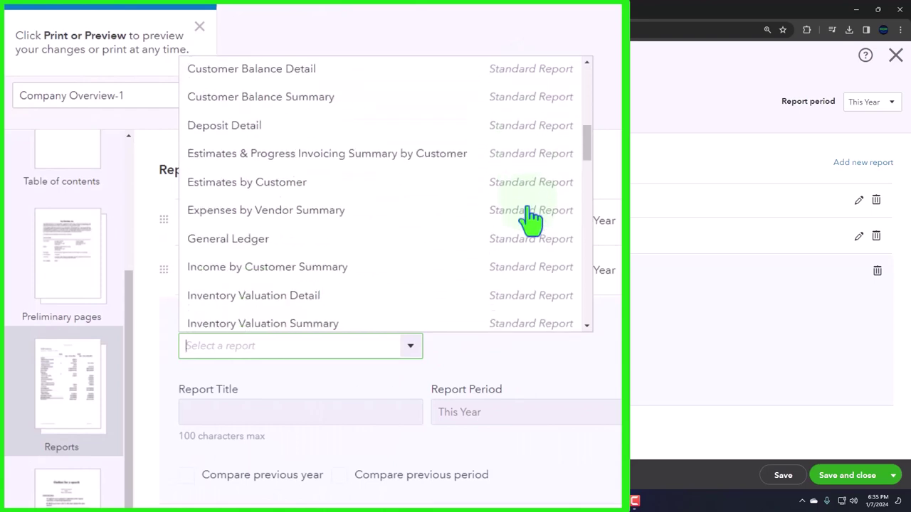
{"action": "scroll", "coordinate": [530, 217], "scroll_direction": "down", "scroll_amount": 5}
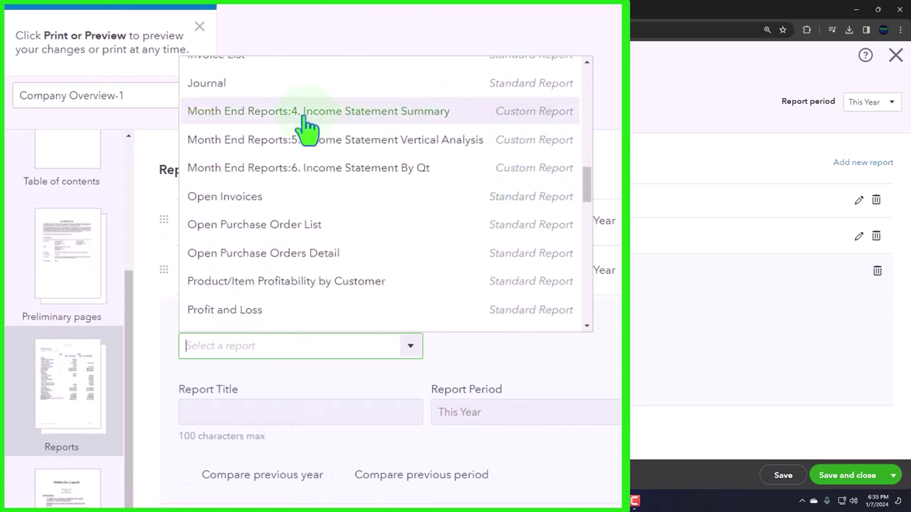
{"action": "left_click", "coordinate": [304, 123]}
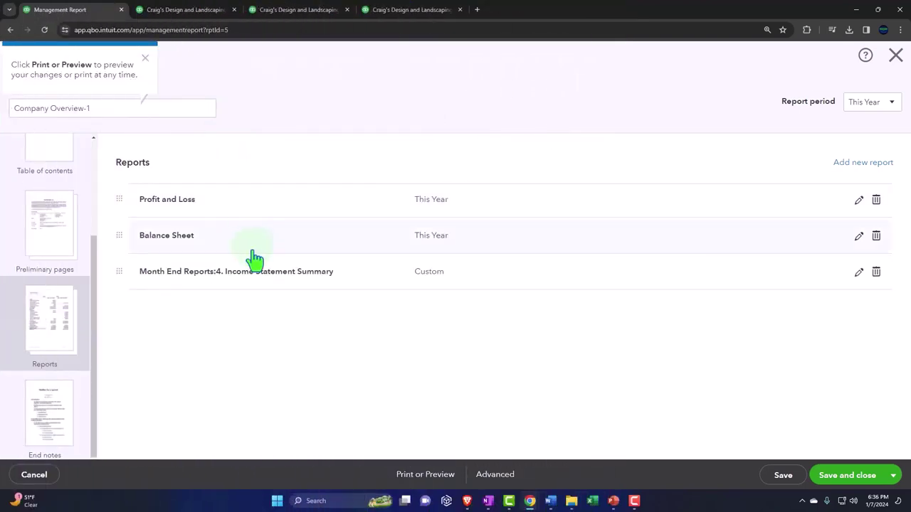
Add 5. Income Statement Vertical Analysis and begin another report row
{"action": "left_click", "coordinate": [863, 165]}
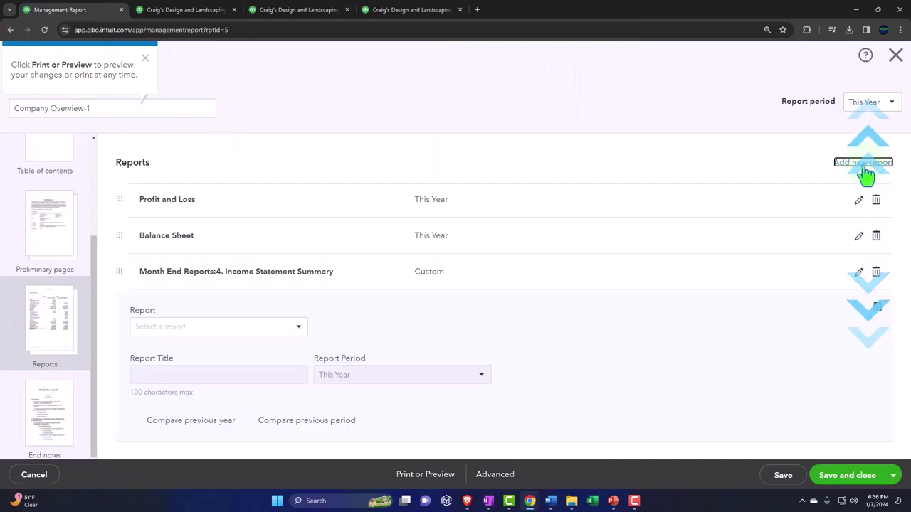
{"action": "left_click", "coordinate": [299, 327]}
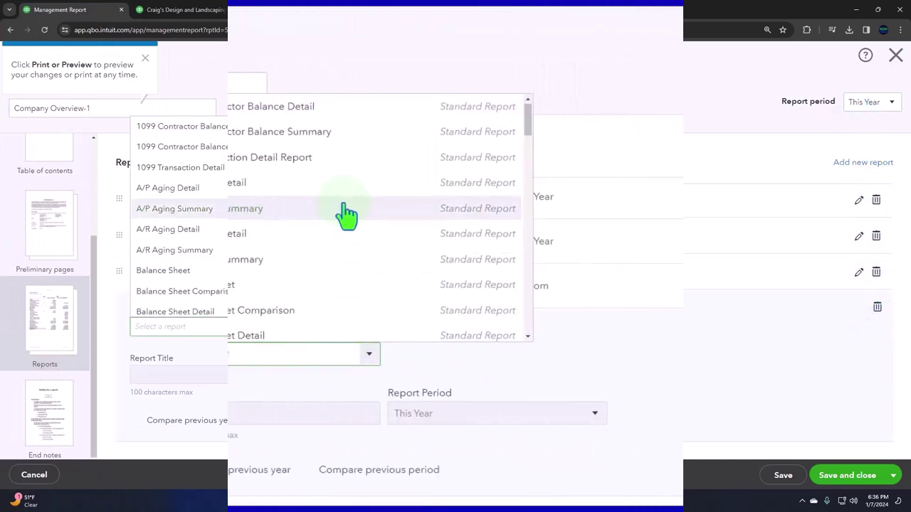
{"action": "scroll", "coordinate": [284, 224], "scroll_direction": "down", "scroll_amount": 15}
{"action": "scroll", "coordinate": [351, 228], "scroll_direction": "up", "scroll_amount": 3}
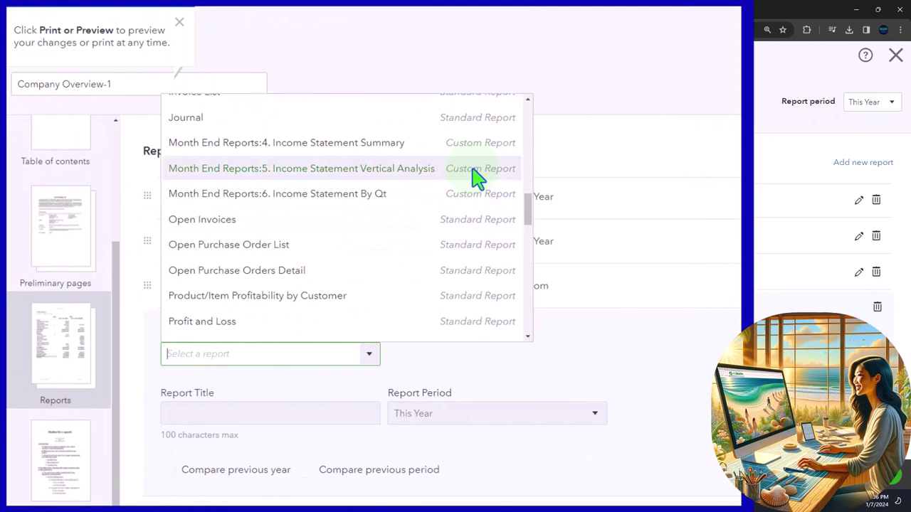
{"action": "left_click", "coordinate": [290, 170]}
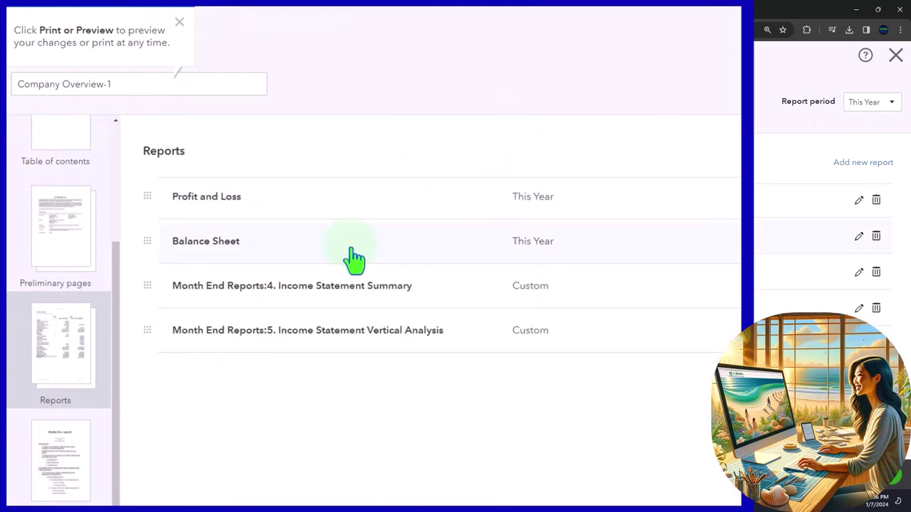
{"action": "left_click", "coordinate": [857, 165]}
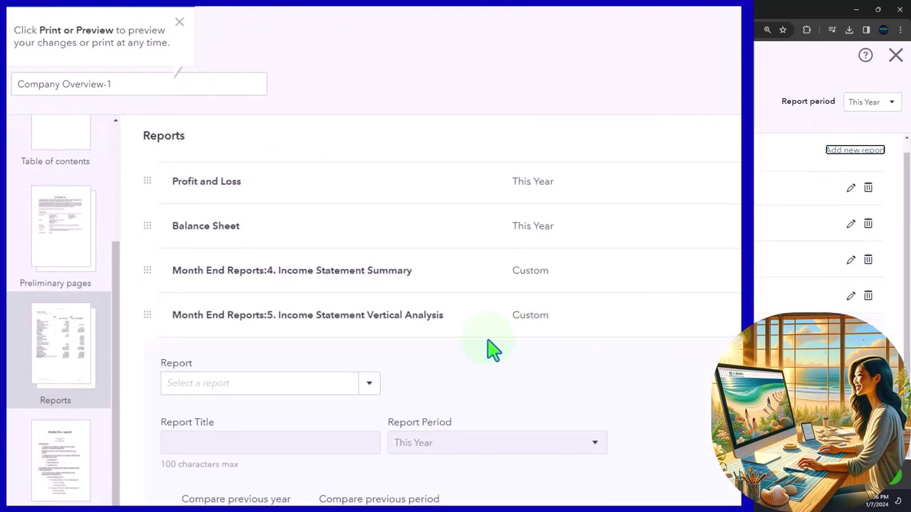
{"action": "left_click", "coordinate": [363, 392]}
{"action": "scroll", "coordinate": [363, 271], "scroll_direction": "down", "scroll_amount": 3}
{"action": "scroll", "coordinate": [363, 270], "scroll_direction": "down", "scroll_amount": 10}
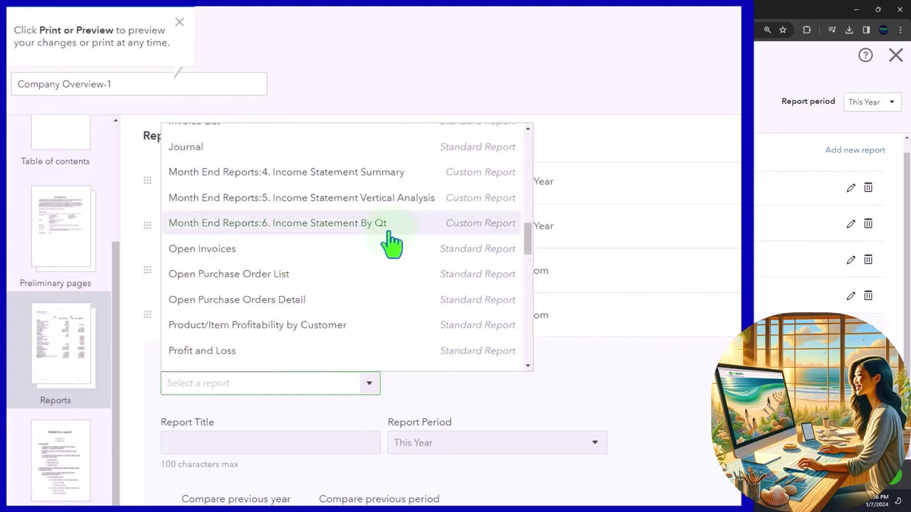
Add the Income Statement By Qt report and remove the Profit and Loss and Balance Sheet reports
{"action": "left_click", "coordinate": [389, 228]}
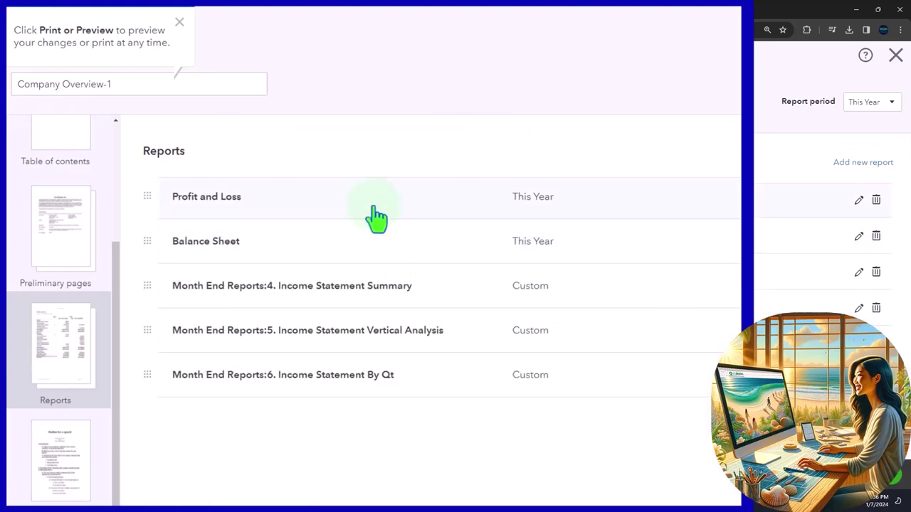
{"action": "left_click", "coordinate": [876, 202]}
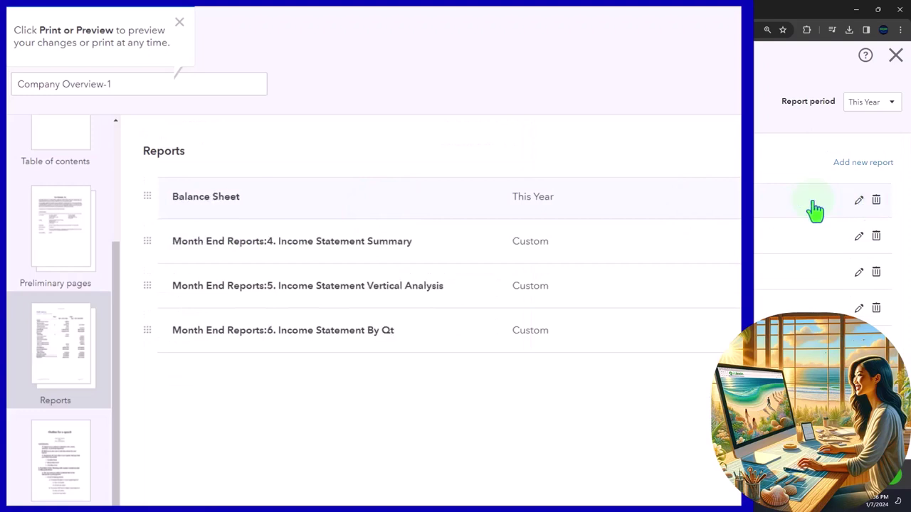
{"action": "left_click", "coordinate": [876, 201]}
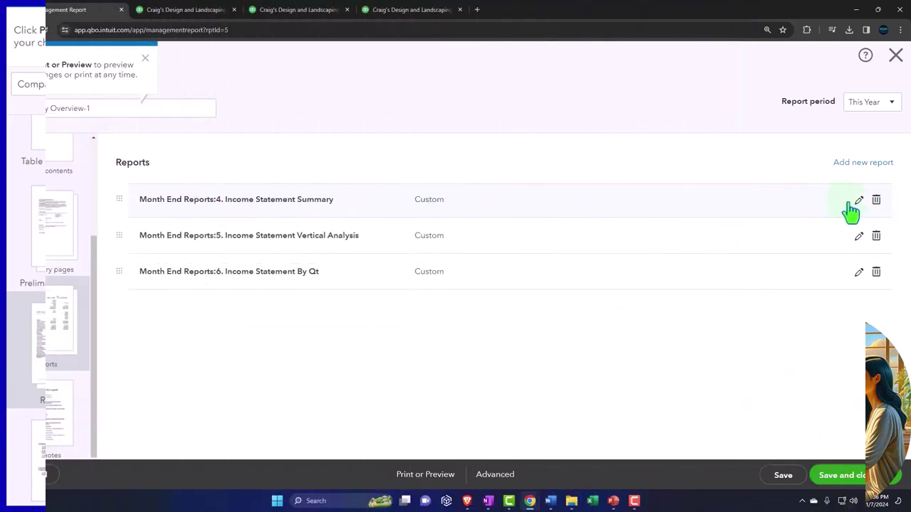
Strip the Month End Reports prefixes, leaving Income Statement Summary and Income Statement Vertical Analysis titles
{"action": "left_click", "coordinate": [859, 201]}
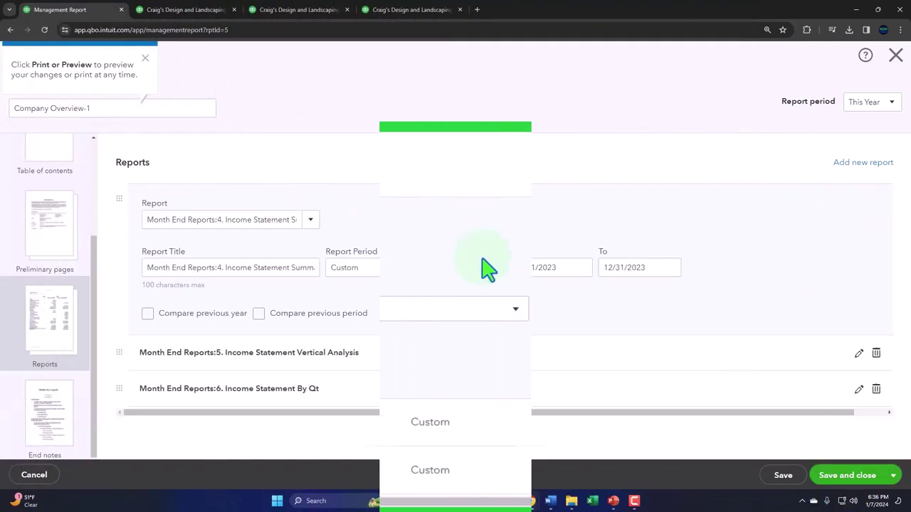
{"action": "triple_click", "coordinate": [223, 274]}
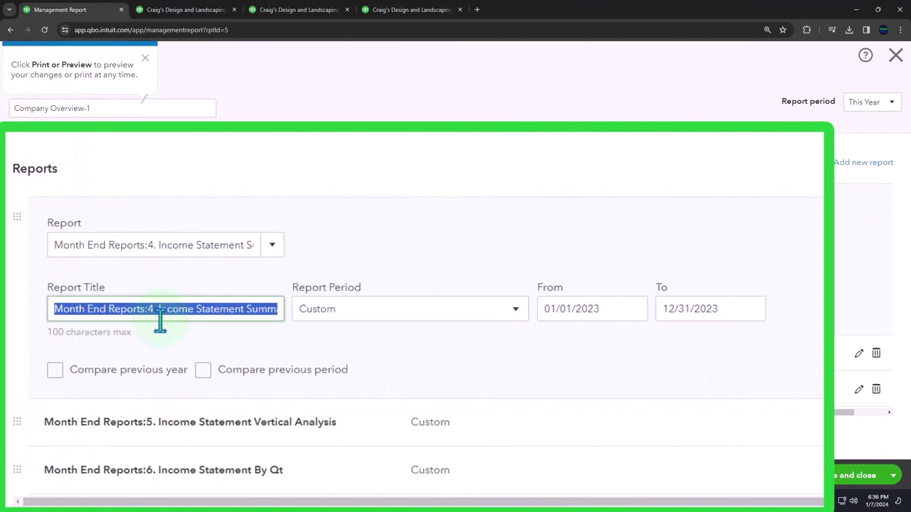
{"action": "key", "text": "Home"}
{"action": "key", "text": "ctrl+Right"}
{"action": "key", "text": "ctrl+Right"}
{"action": "key", "text": "ctrl+Right"}
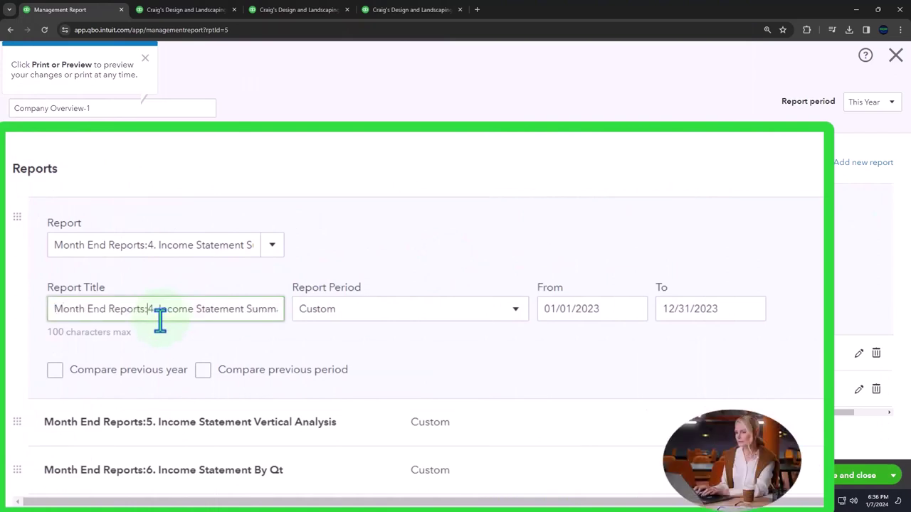
{"action": "key", "text": "BackSpace"}
{"action": "key", "text": "BackSpace"}
{"action": "key", "text": "BackSpace"}
{"action": "key", "text": "BackSpace"}
{"action": "key", "text": "BackSpace"}
{"action": "key", "text": "BackSpace"}
{"action": "key", "text": "BackSpace"}
{"action": "key", "text": "BackSpace"}
{"action": "key", "text": "BackSpace"}
{"action": "key", "text": "BackSpace"}
{"action": "key", "text": "BackSpace"}
{"action": "key", "text": "BackSpace"}
{"action": "key", "text": "BackSpace"}
{"action": "key", "text": "BackSpace"}
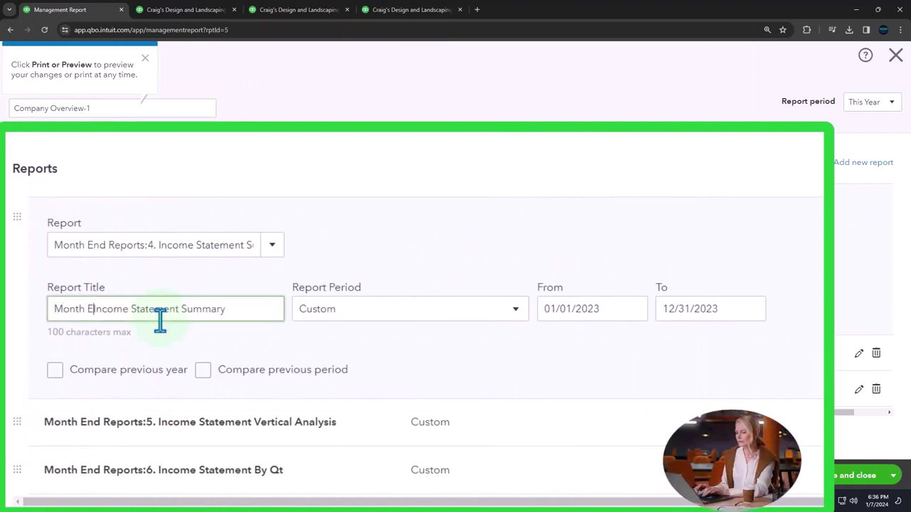
{"action": "left_click", "coordinate": [427, 422]}
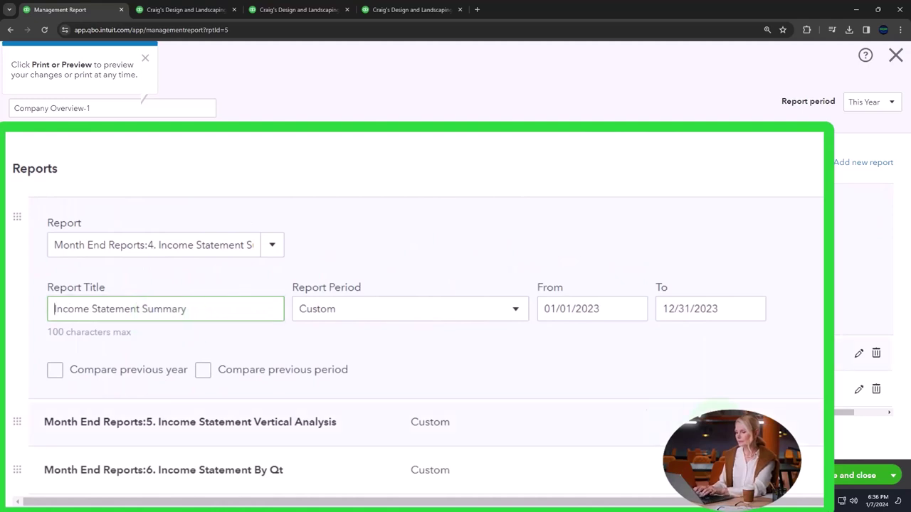
{"action": "left_click", "coordinate": [220, 355]}
{"action": "key", "text": "ctrl+a"}
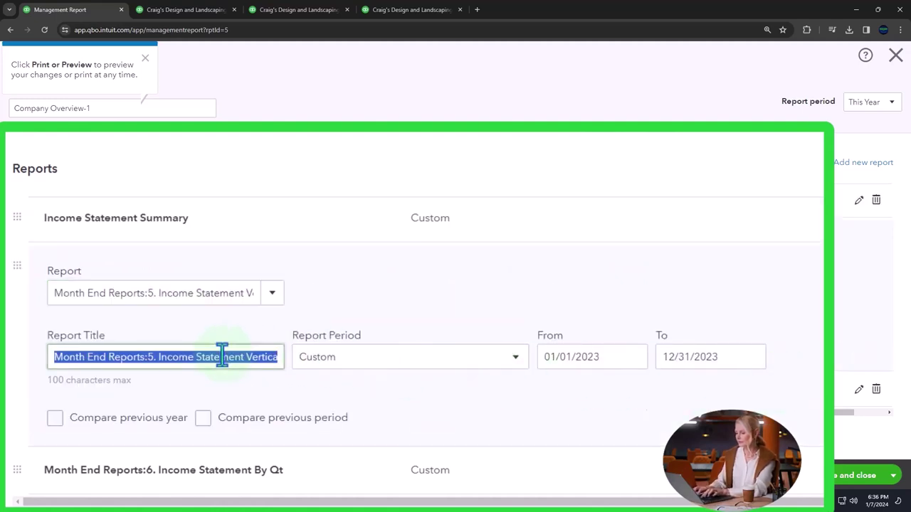
{"action": "key", "text": "Home"}
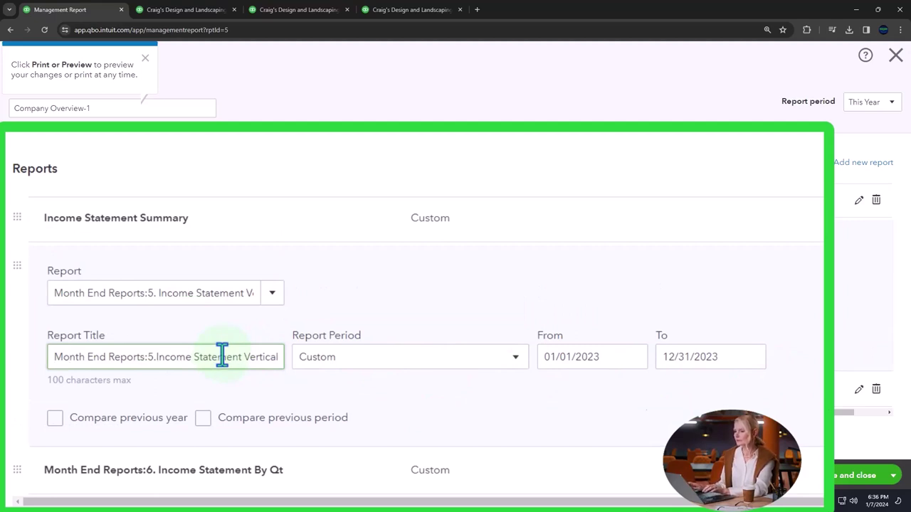
{"action": "key", "text": "BackSpace"}
{"action": "key", "text": "BackSpace"}
{"action": "key", "text": "BackSpace"}
{"action": "key", "text": "BackSpace"}
{"action": "key", "text": "BackSpace"}
{"action": "key", "text": "BackSpace"}
{"action": "key", "text": "BackSpace"}
{"action": "key", "text": "BackSpace"}
{"action": "key", "text": "BackSpace"}
{"action": "key", "text": "BackSpace"}
{"action": "key", "text": "BackSpace"}
{"action": "key", "text": "BackSpace"}
{"action": "key", "text": "BackSpace"}
{"action": "key", "text": "BackSpace"}
{"action": "key", "text": "BackSpace"}
{"action": "key", "text": "BackSpace"}
{"action": "key", "text": "BackSpace"}
{"action": "key", "text": "BackSpace"}
{"action": "key", "text": "BackSpace"}
{"action": "key", "text": "BackSpace"}
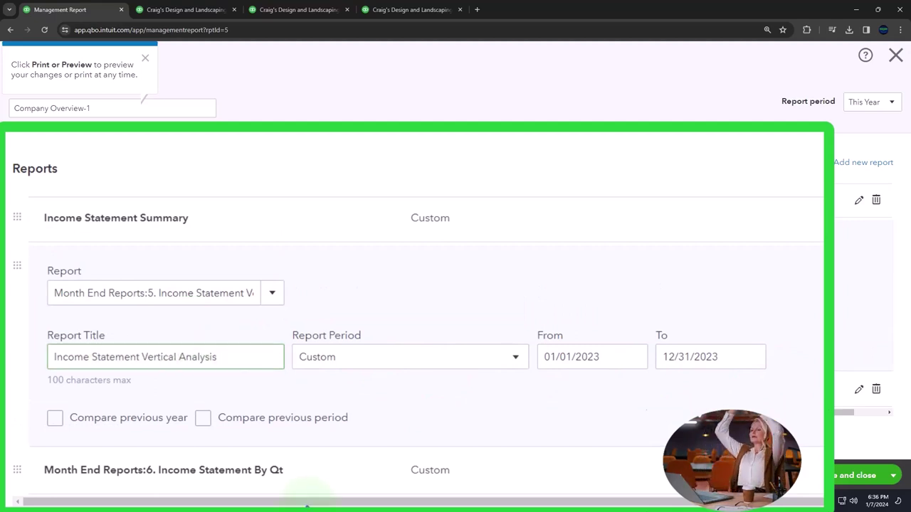
Delete the Month End Reports:6. prefix from the third report's name
{"action": "left_click", "coordinate": [306, 490]}
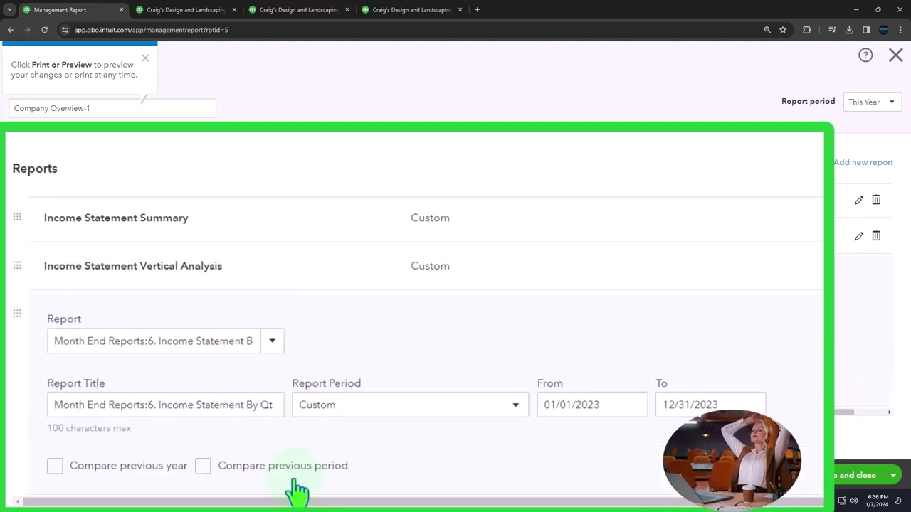
{"action": "left_click", "coordinate": [150, 343]}
{"action": "key", "text": "Home"}
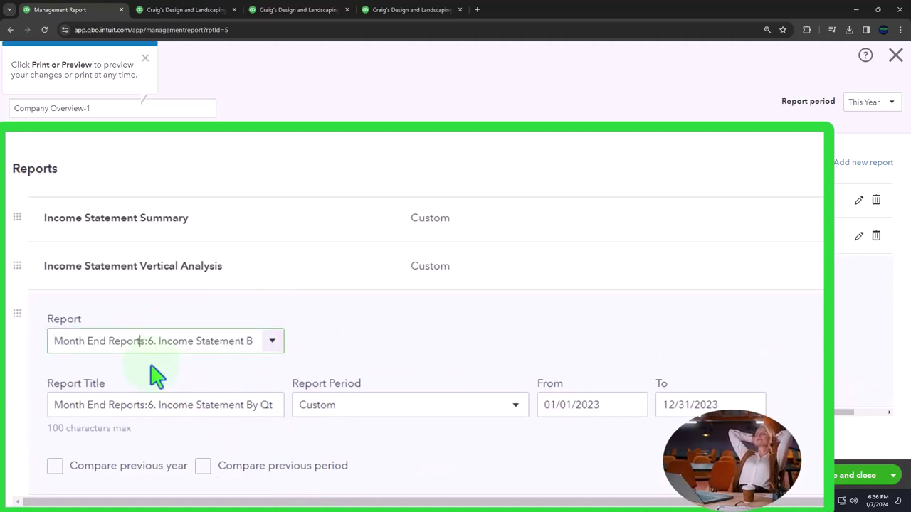
{"action": "key", "text": "Delete"}
{"action": "key", "text": "Delete"}
{"action": "key", "text": "Delete"}
{"action": "key", "text": "Delete"}
{"action": "key", "text": "Delete"}
{"action": "key", "text": "Delete"}
{"action": "key", "text": "Delete"}
{"action": "key", "text": "Delete"}
{"action": "key", "text": "Delete"}
{"action": "key", "text": "Delete"}
{"action": "key", "text": "Delete"}
{"action": "key", "text": "Delete"}
{"action": "key", "text": "Delete"}
{"action": "key", "text": "Delete"}
{"action": "key", "text": "Delete"}
{"action": "key", "text": "Delete"}
{"action": "key", "text": "Delete"}
{"action": "key", "text": "Delete"}
{"action": "key", "text": "Delete"}
{"action": "key", "text": "Delete"}
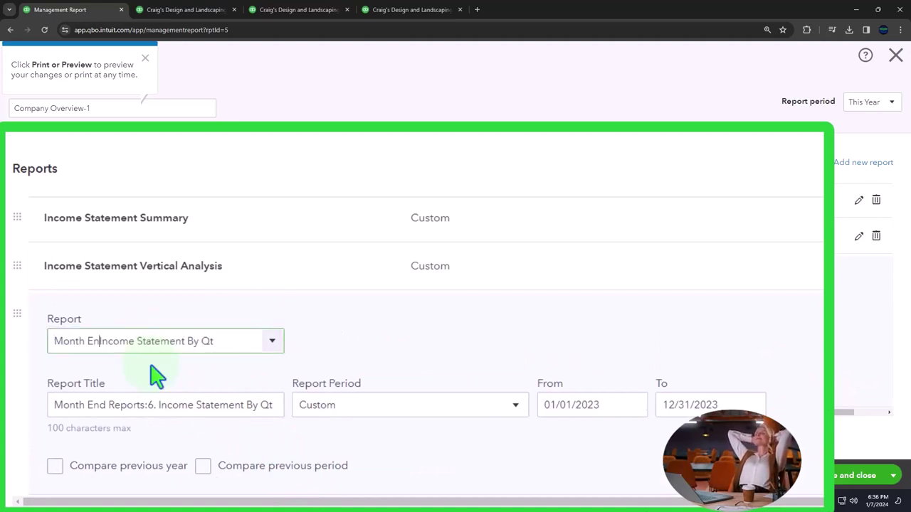
{"action": "key", "text": "Delete"}
{"action": "key", "text": "Delete"}
{"action": "key", "text": "Delete"}
{"action": "key", "text": "Delete"}
{"action": "key", "text": "Delete"}
{"action": "key", "text": "Delete"}
{"action": "key", "text": "Delete"}
{"action": "key", "text": "Delete"}
{"action": "key", "text": "Delete"}
{"action": "key", "text": "Delete"}
{"action": "key", "text": "Delete"}
{"action": "key", "text": "Delete"}
{"action": "key", "text": "Delete"}
{"action": "key", "text": "Delete"}
{"action": "key", "text": "Delete"}
{"action": "key", "text": "Delete"}
{"action": "key", "text": "Delete"}
{"action": "key", "text": "Delete"}
{"action": "key", "text": "Delete"}
{"action": "key", "text": "Delete"}
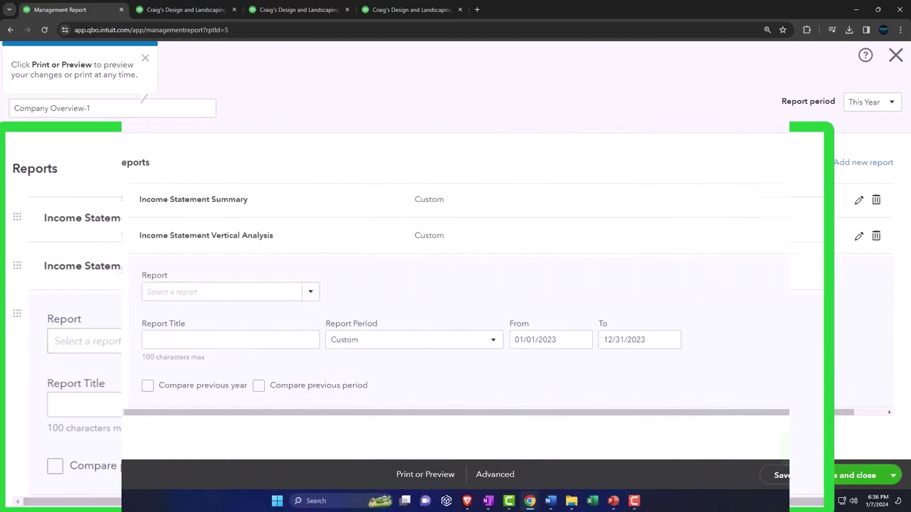
{"action": "left_click", "coordinate": [893, 476]}
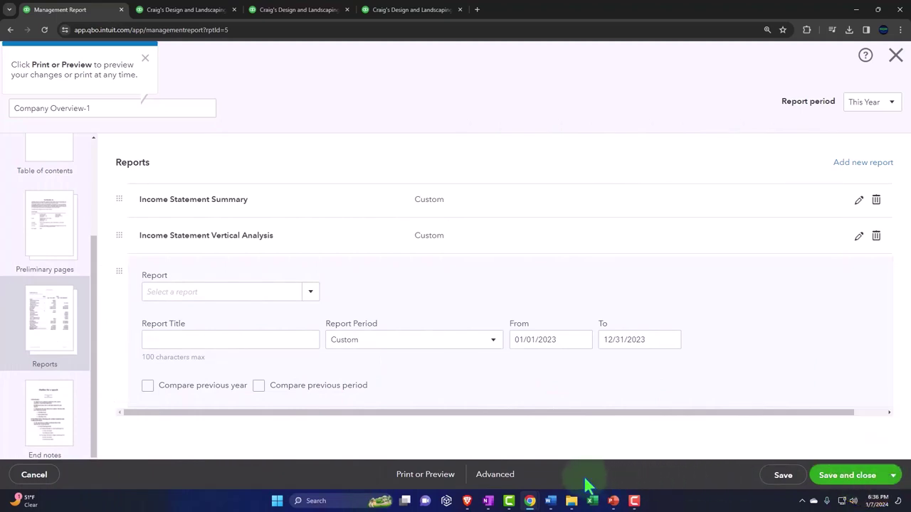
Choose Month End Reports:6. Income Statement By Qt as the third report
{"action": "left_click", "coordinate": [431, 478]}
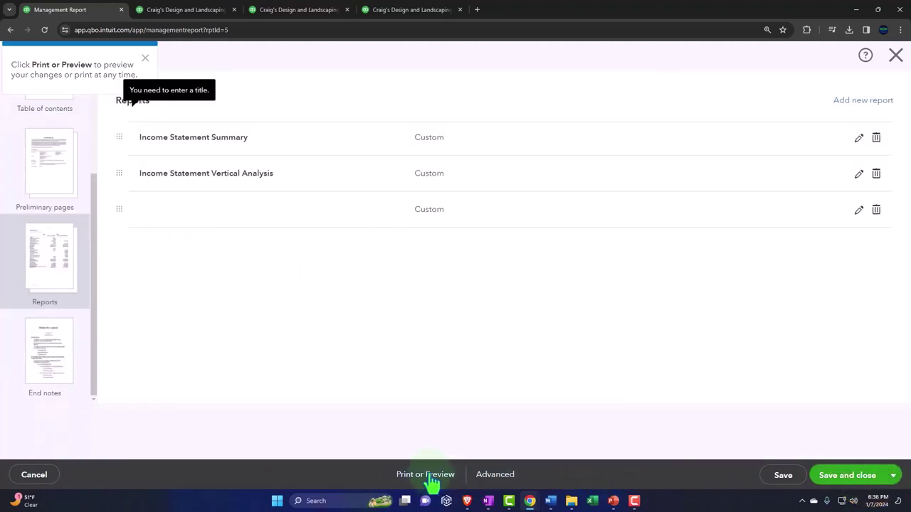
{"action": "left_click", "coordinate": [431, 478]}
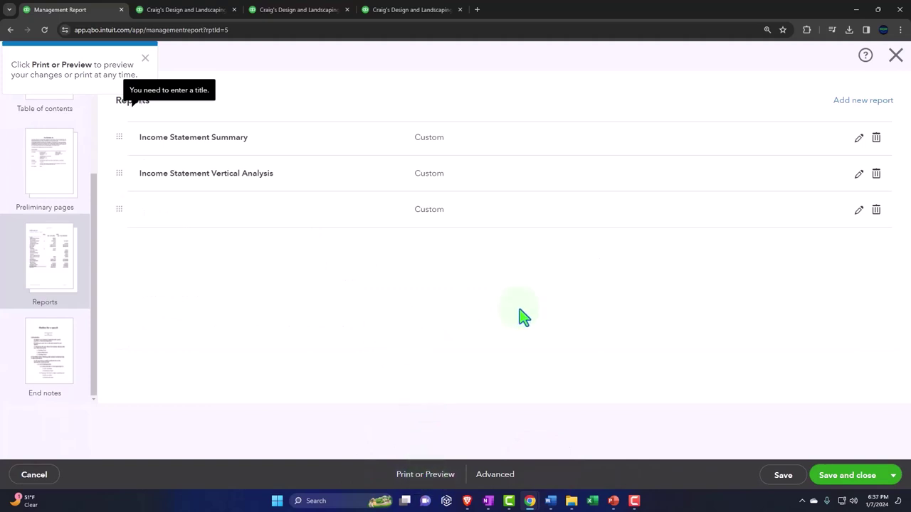
{"action": "left_click", "coordinate": [859, 210]}
{"action": "left_click", "coordinate": [858, 217]}
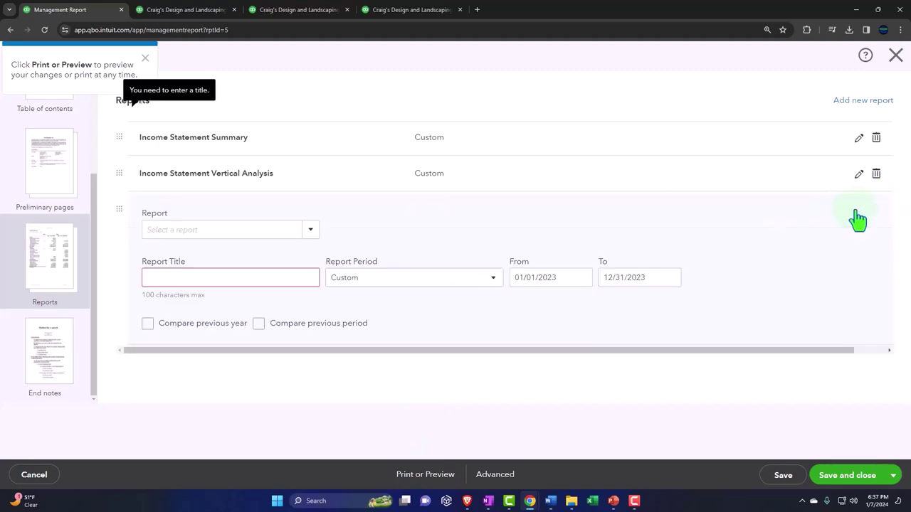
{"action": "left_click", "coordinate": [310, 229]}
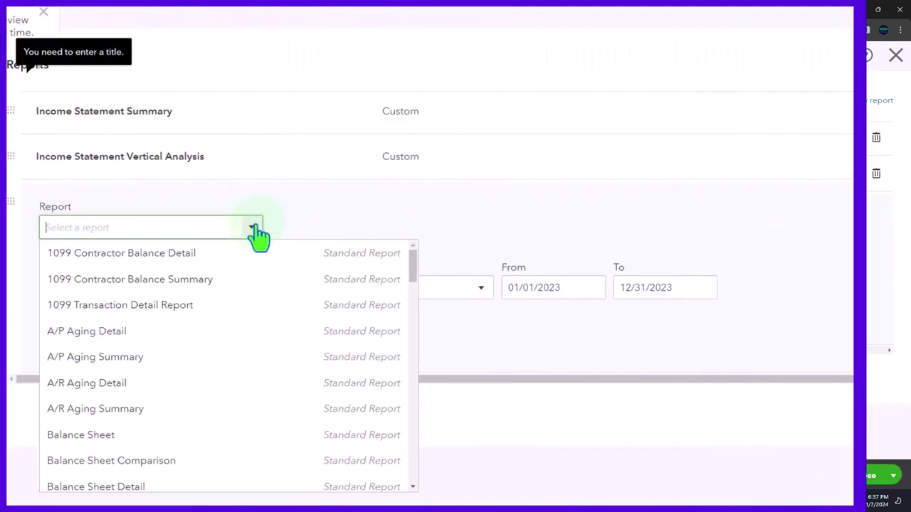
{"action": "scroll", "coordinate": [209, 320], "scroll_direction": "down", "scroll_amount": 10}
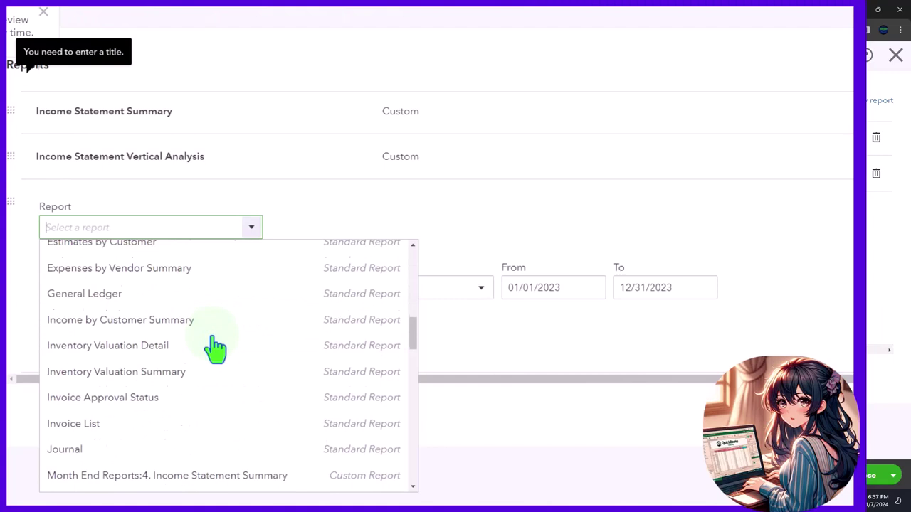
{"action": "scroll", "coordinate": [216, 348], "scroll_direction": "down", "scroll_amount": 1}
{"action": "left_click", "coordinate": [217, 345]}
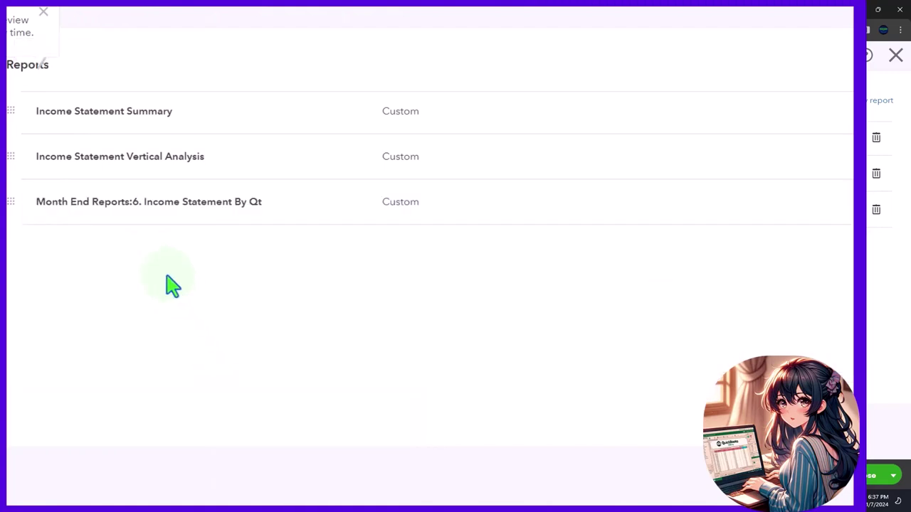
Retitle the third report to just Income Statement By Qt, dropping the prefix and 6. number
{"action": "left_click", "coordinate": [149, 201]}
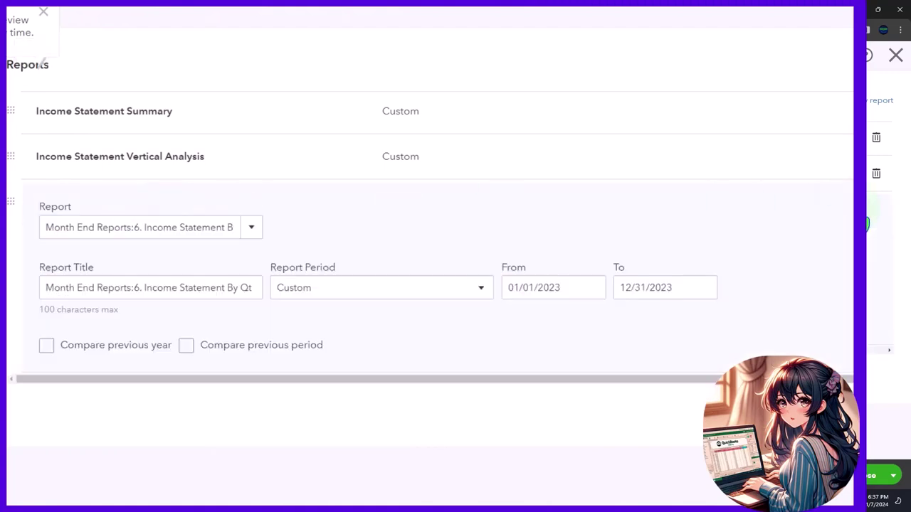
{"action": "left_click", "coordinate": [136, 229]}
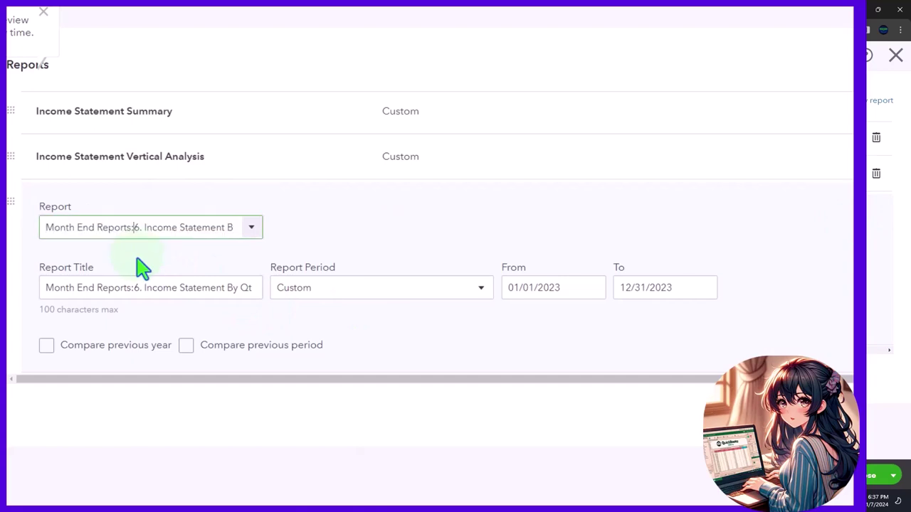
{"action": "left_click", "coordinate": [318, 439]}
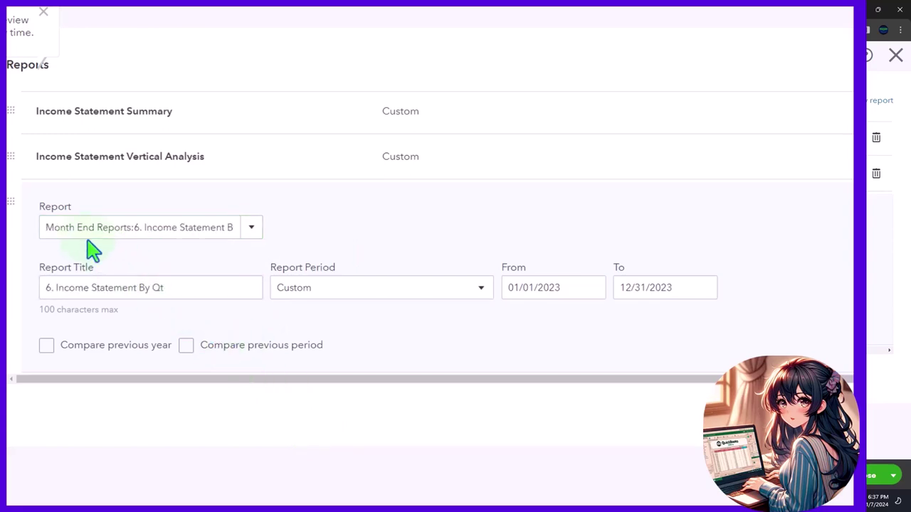
{"action": "left_click", "coordinate": [73, 292]}
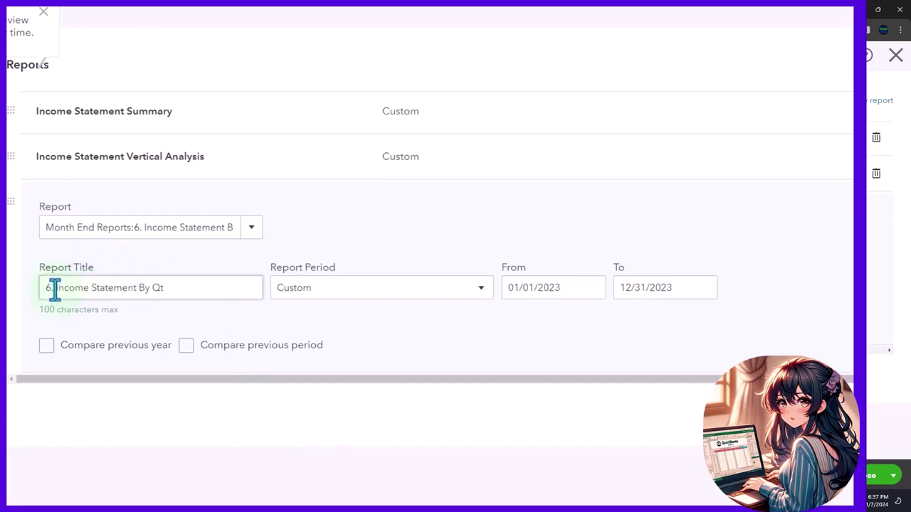
{"action": "triple_click", "coordinate": [55, 287]}
{"action": "left_click", "coordinate": [55, 288]}
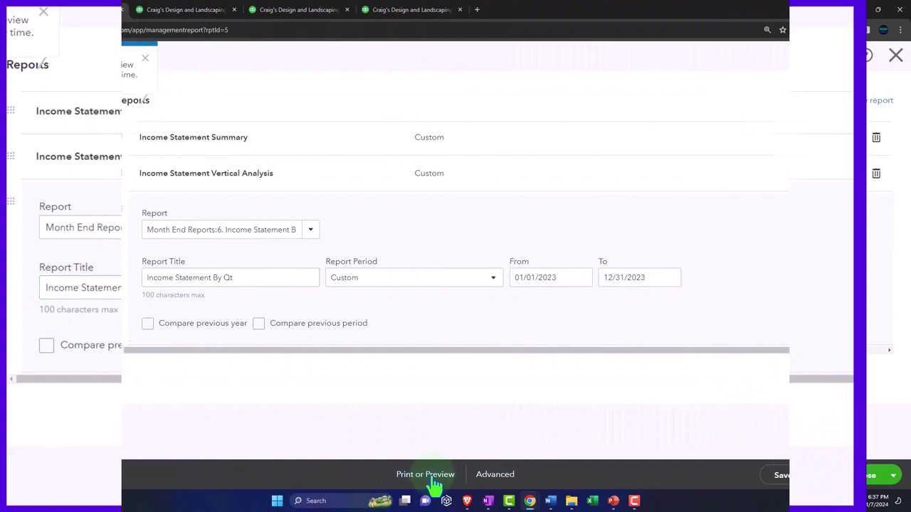
Preview Company Overview-1 as a PDF, scrolling past the cover and contents to Income Statement Summary
{"action": "left_click", "coordinate": [431, 475]}
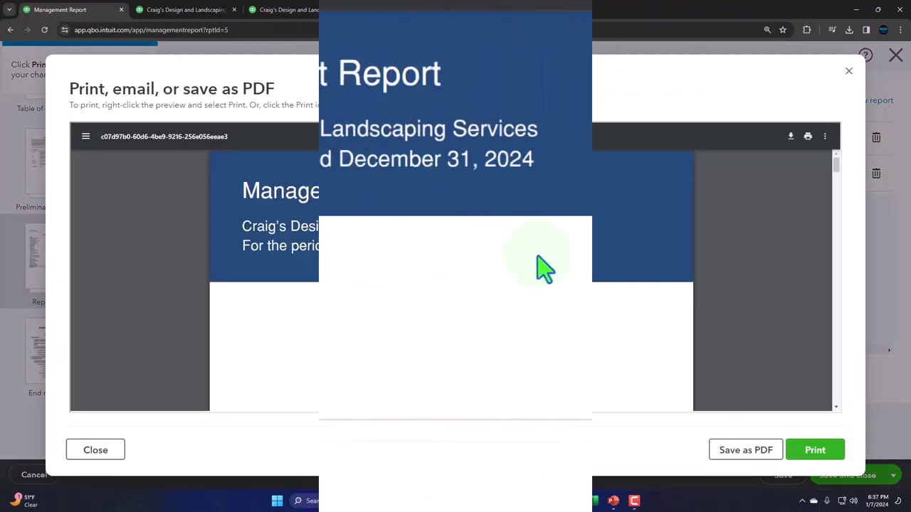
{"action": "scroll", "coordinate": [573, 224], "scroll_direction": "down", "scroll_amount": 10}
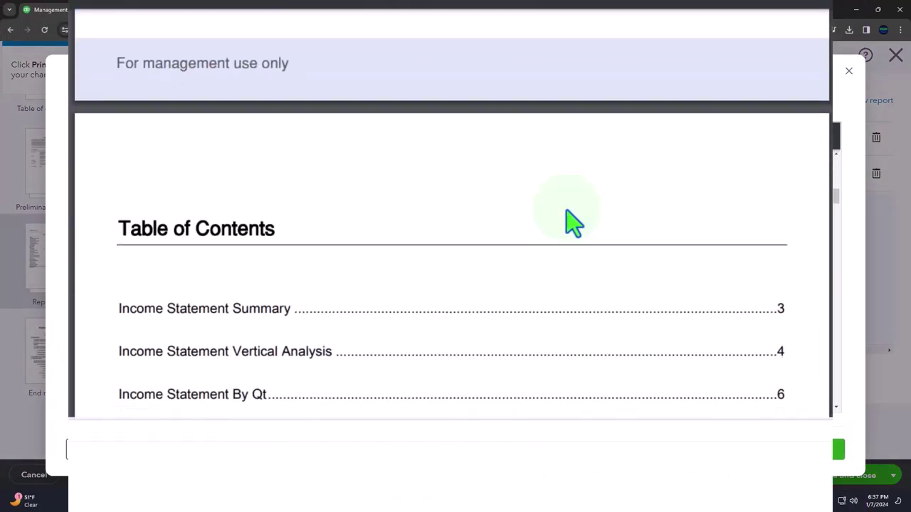
{"action": "scroll", "coordinate": [573, 224], "scroll_direction": "down", "scroll_amount": 8}
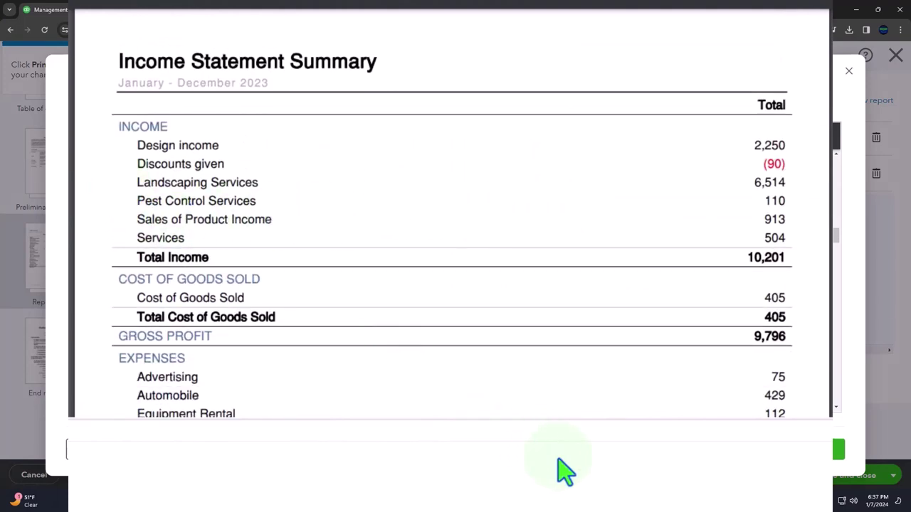
{"action": "mouse_move", "coordinate": [619, 507]}
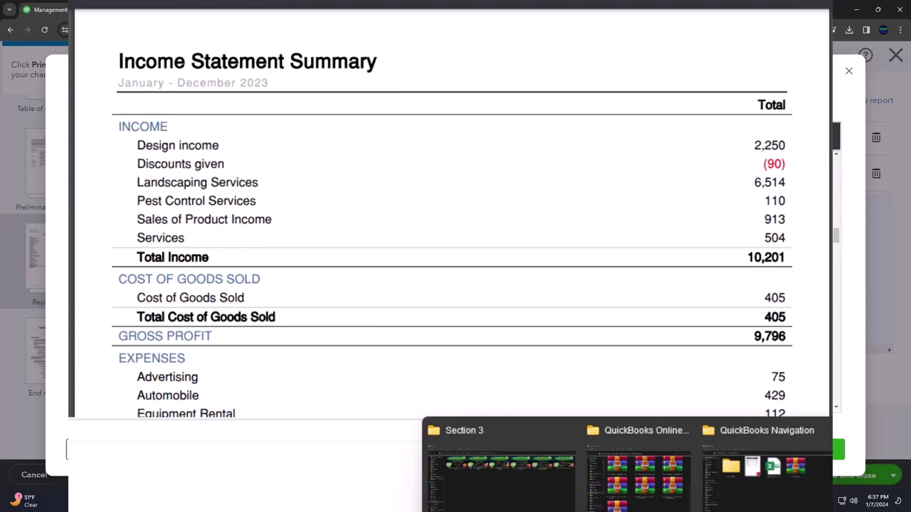
Open 1. BalanceSheetSummary from the Year End Reports folder in Acrobat, then minimize Acrobat
{"action": "left_click", "coordinate": [767, 473]}
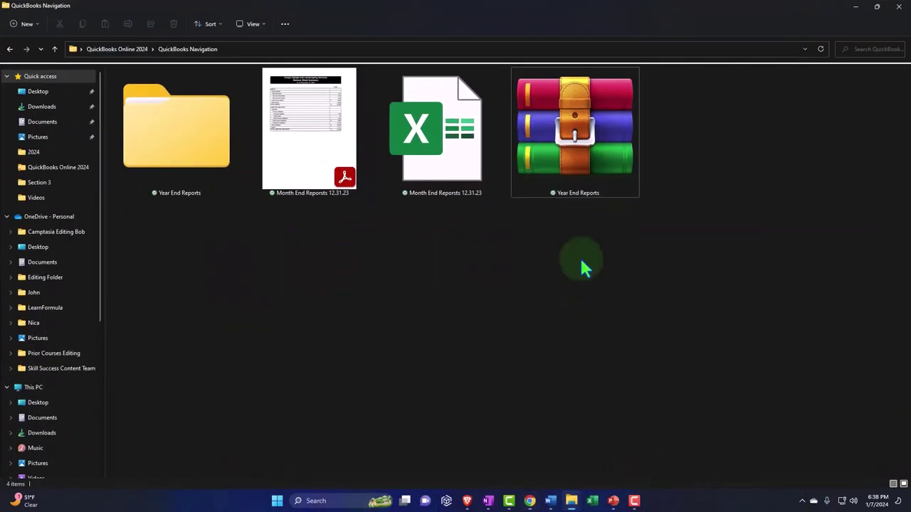
{"action": "double_click", "coordinate": [192, 144]}
{"action": "double_click", "coordinate": [192, 145]}
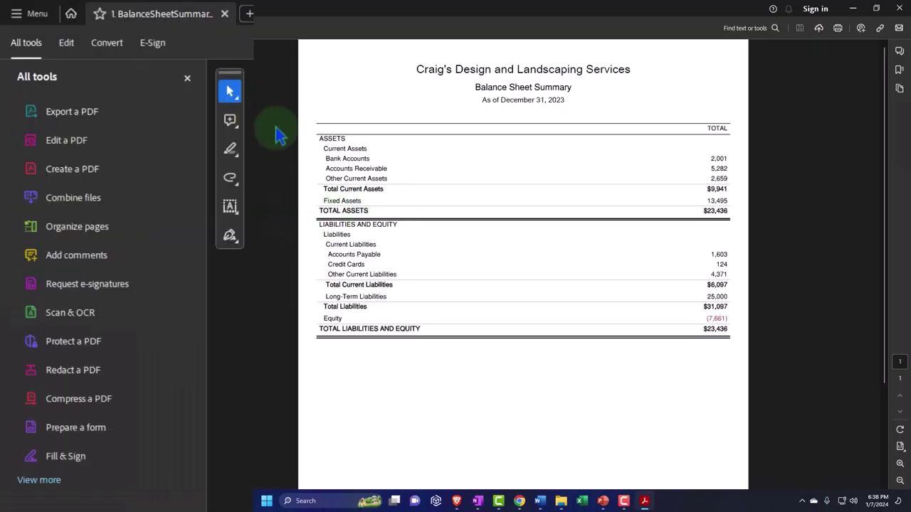
{"action": "left_click", "coordinate": [187, 78]}
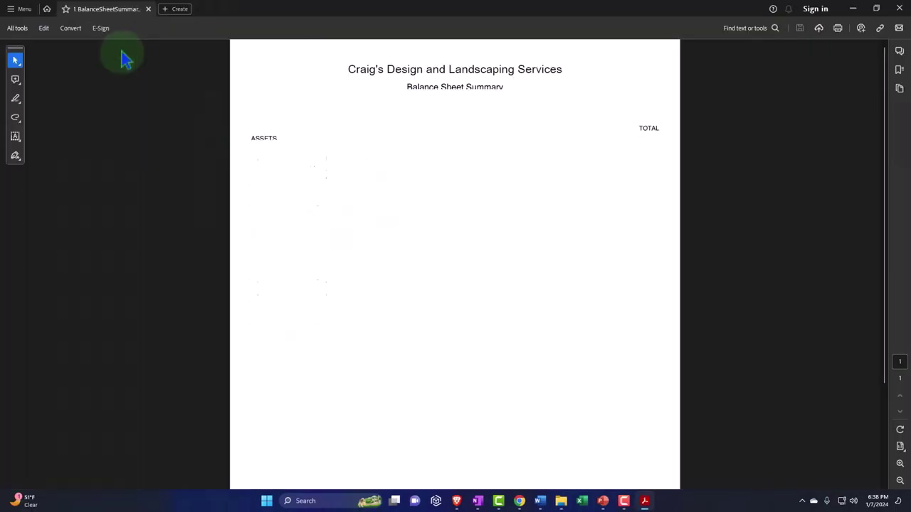
{"action": "left_click", "coordinate": [852, 9]}
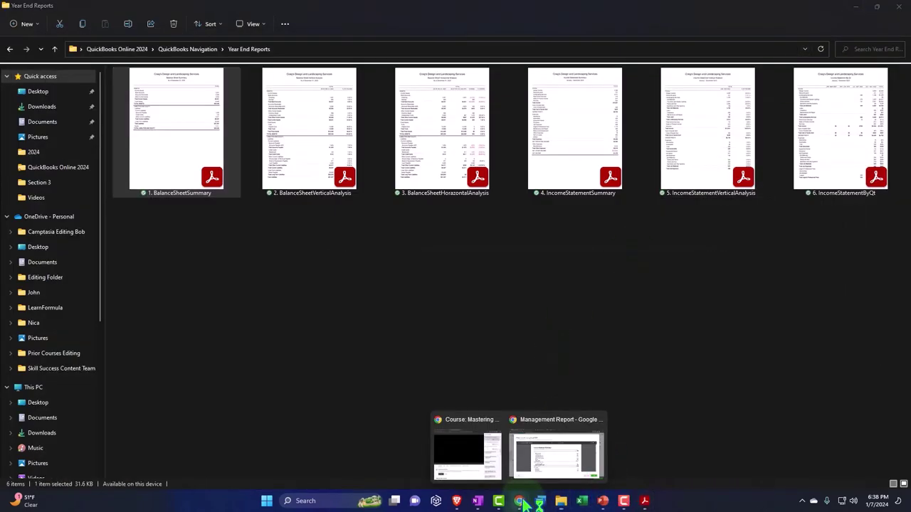
Back in Chrome's Management Report preview, scroll through pages 3 to 7 and back up
{"action": "left_click", "coordinate": [547, 442]}
{"action": "scroll", "coordinate": [298, 277], "scroll_direction": "down", "scroll_amount": 5}
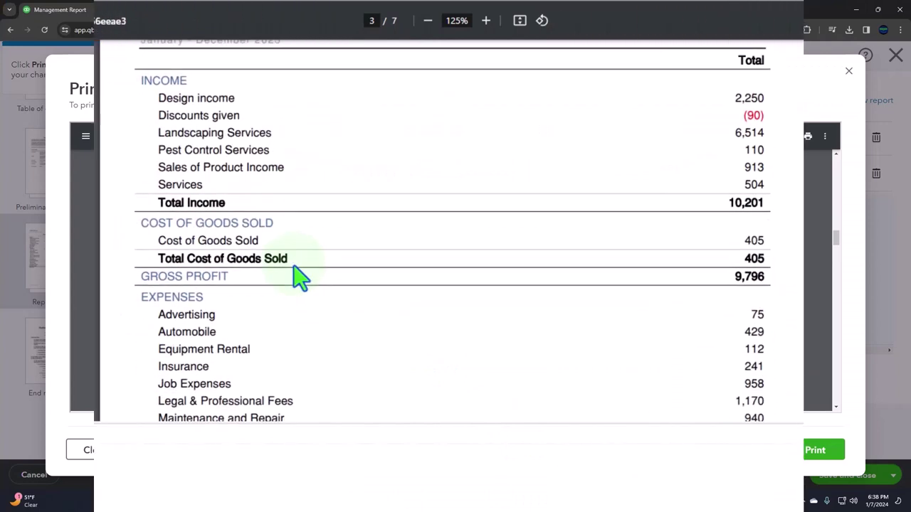
{"action": "scroll", "coordinate": [299, 277], "scroll_direction": "down", "scroll_amount": 2}
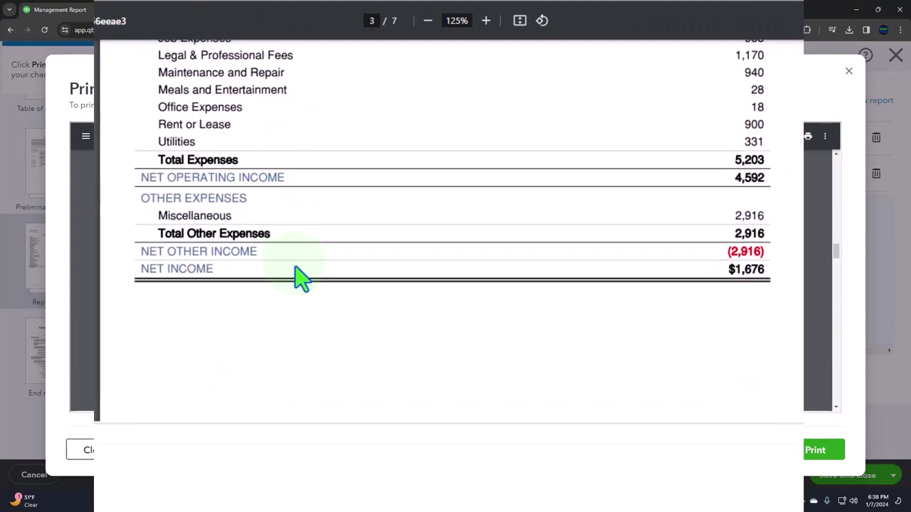
{"action": "scroll", "coordinate": [298, 278], "scroll_direction": "down", "scroll_amount": 10}
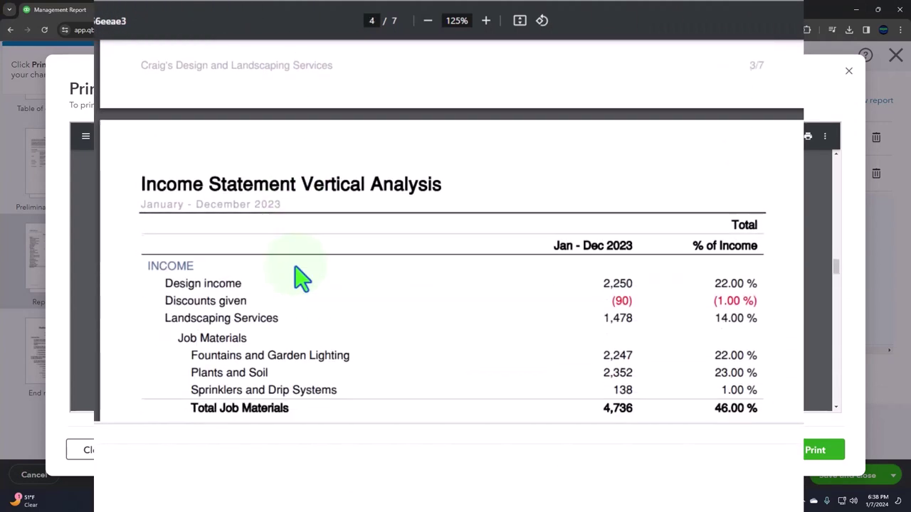
{"action": "scroll", "coordinate": [303, 277], "scroll_direction": "down", "scroll_amount": 1}
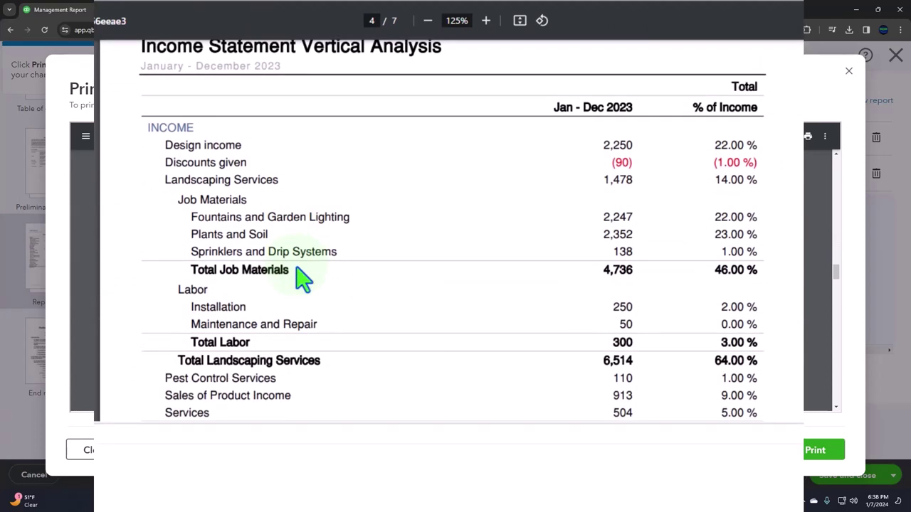
{"action": "scroll", "coordinate": [165, 178], "scroll_direction": "down", "scroll_amount": 12}
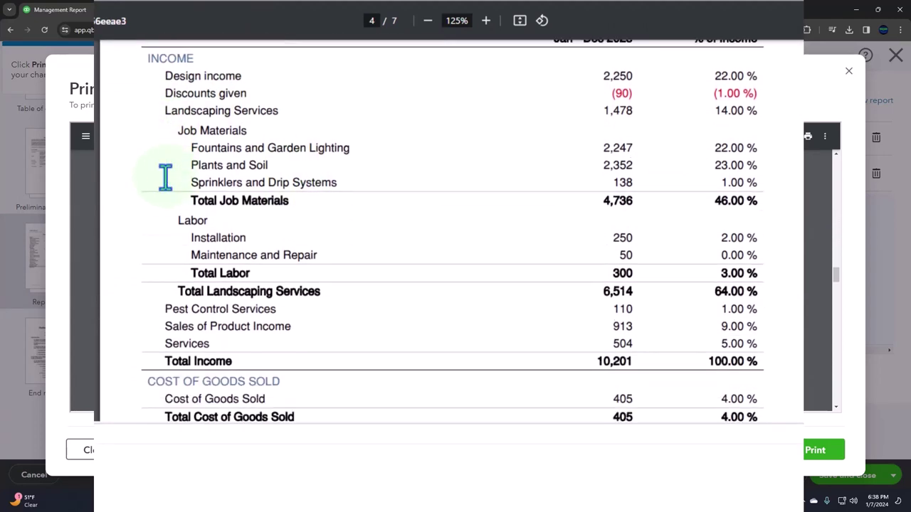
{"action": "scroll", "coordinate": [165, 179], "scroll_direction": "down", "scroll_amount": 12}
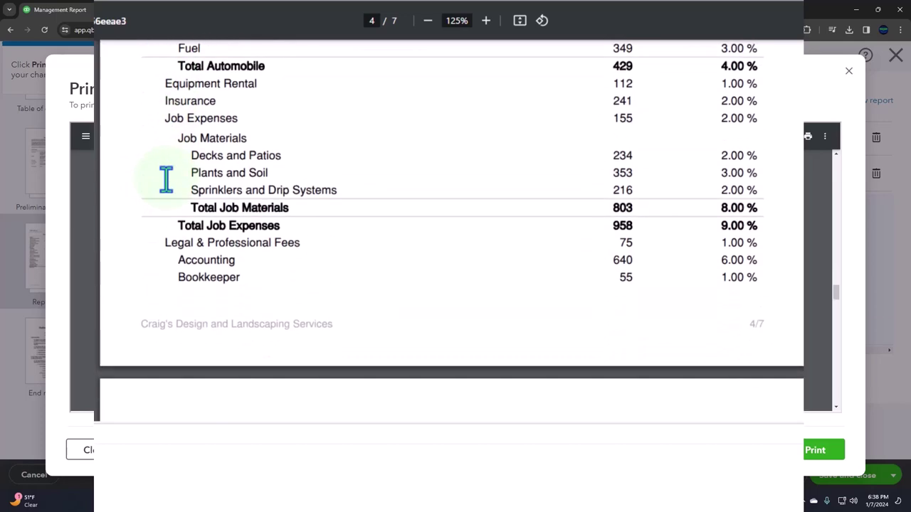
{"action": "scroll", "coordinate": [165, 180], "scroll_direction": "down", "scroll_amount": 12}
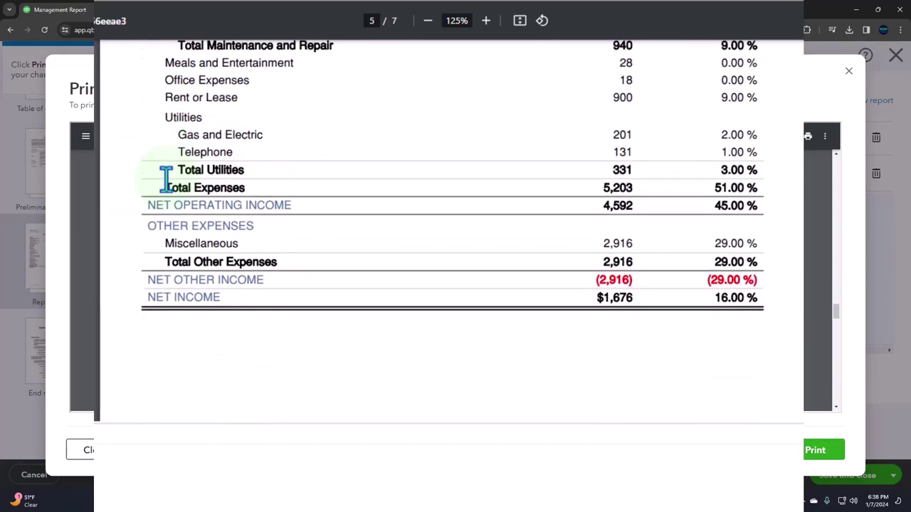
{"action": "scroll", "coordinate": [171, 192], "scroll_direction": "down", "scroll_amount": 6}
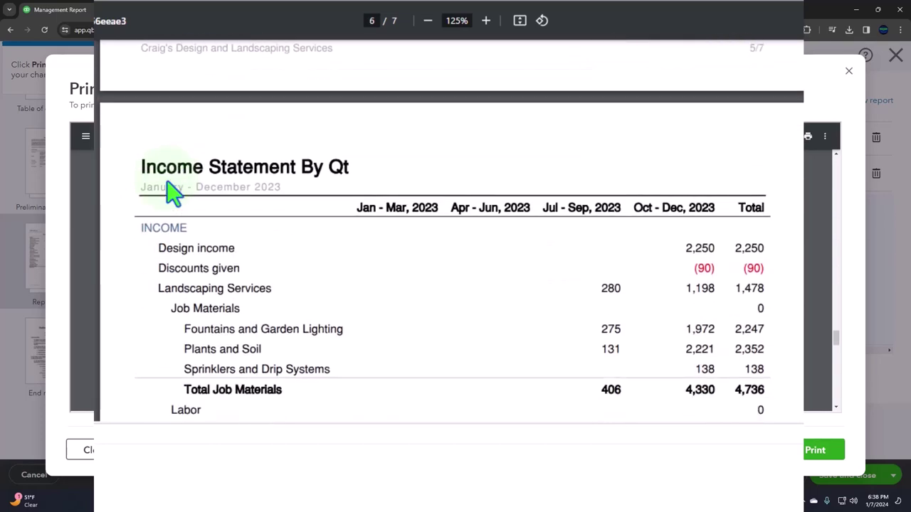
{"action": "scroll", "coordinate": [170, 198], "scroll_direction": "down", "scroll_amount": 15}
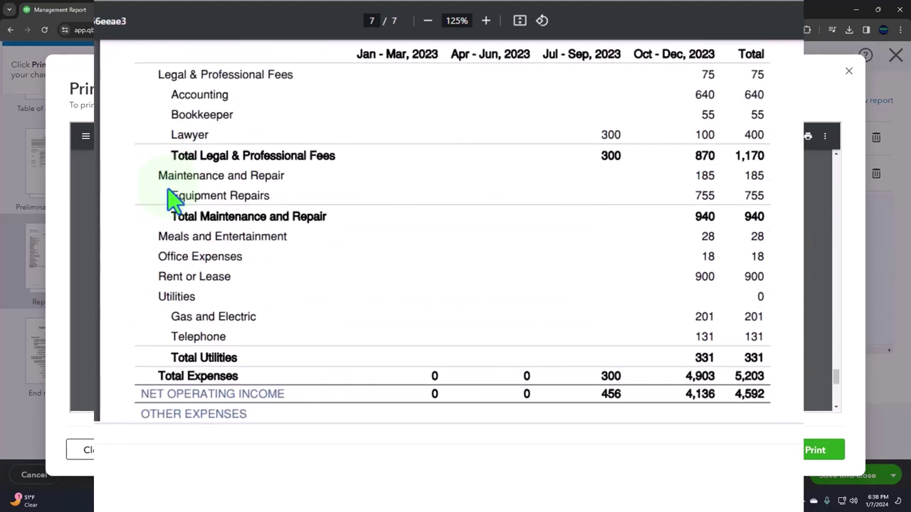
{"action": "scroll", "coordinate": [177, 210], "scroll_direction": "up", "scroll_amount": 10}
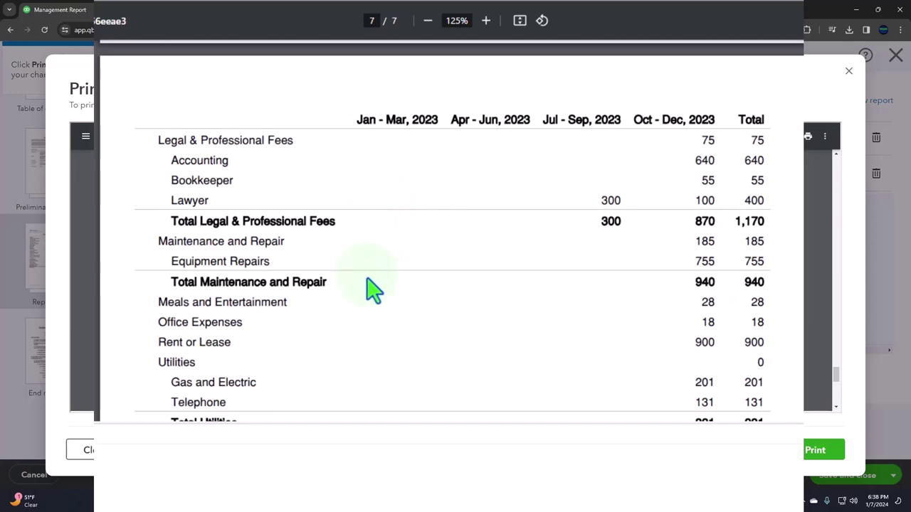
{"action": "scroll", "coordinate": [281, 302], "scroll_direction": "up", "scroll_amount": 1}
{"action": "scroll", "coordinate": [281, 302], "scroll_direction": "up", "scroll_amount": 6}
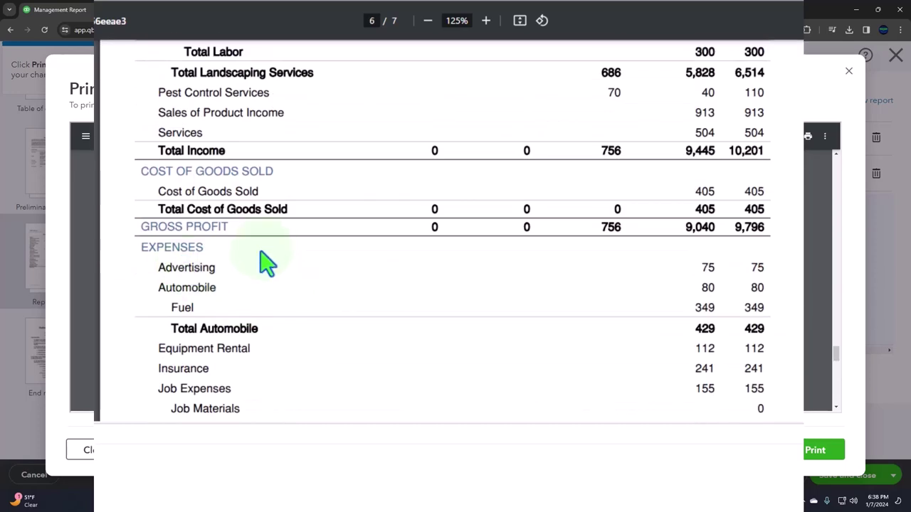
{"action": "scroll", "coordinate": [261, 260], "scroll_direction": "up", "scroll_amount": 10}
{"action": "scroll", "coordinate": [263, 273], "scroll_direction": "up", "scroll_amount": 15}
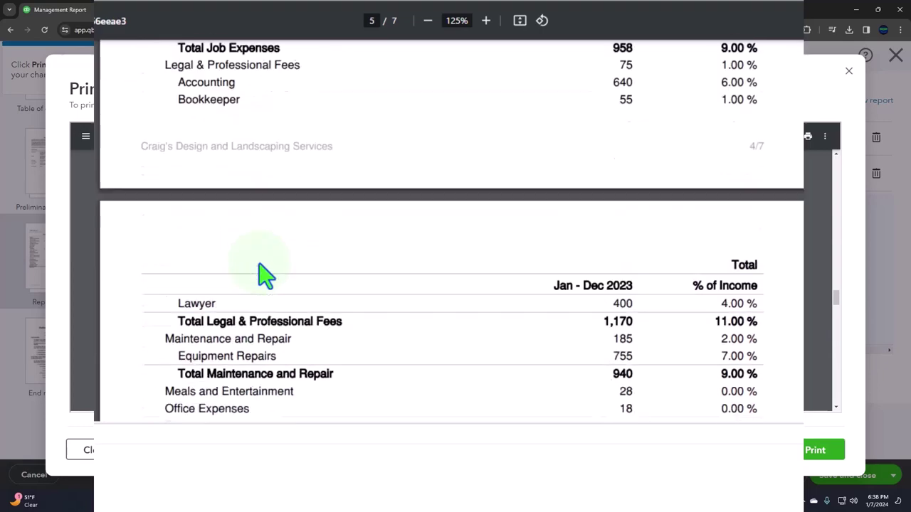
{"action": "scroll", "coordinate": [262, 273], "scroll_direction": "up", "scroll_amount": 10}
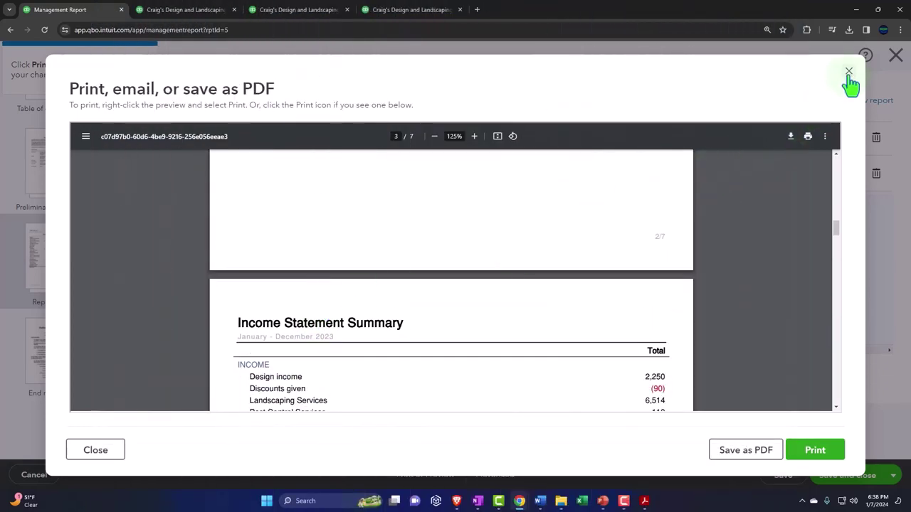
Close the Print, email, or save as PDF preview to return to the report editor
{"action": "left_click", "coordinate": [848, 71]}
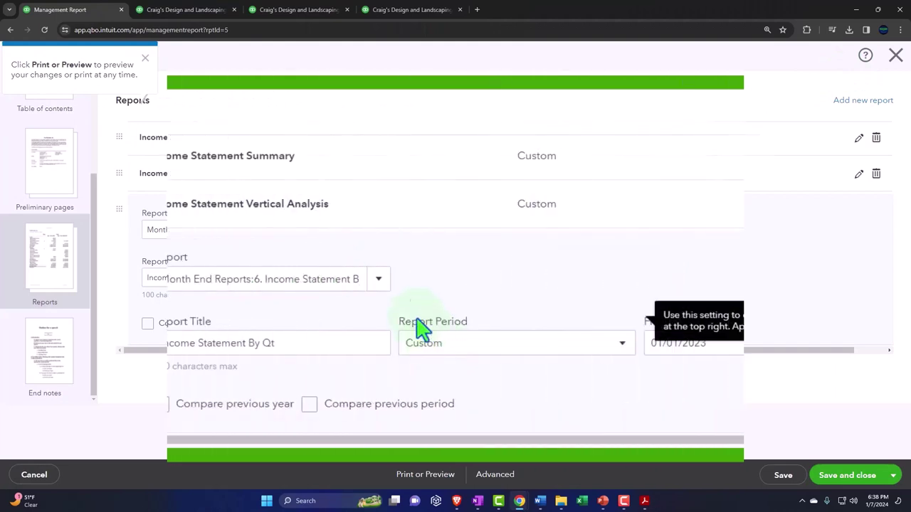